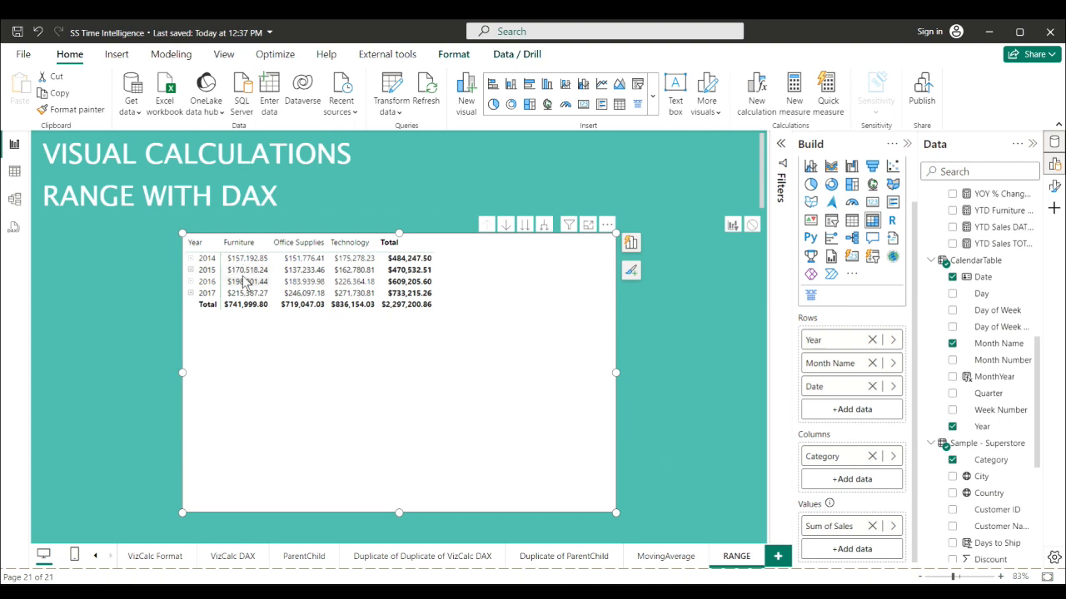
- Start a new visual calculation on the sales matrix and view the available calculation templates
{"action": "left_click", "coordinate": [757, 104]}
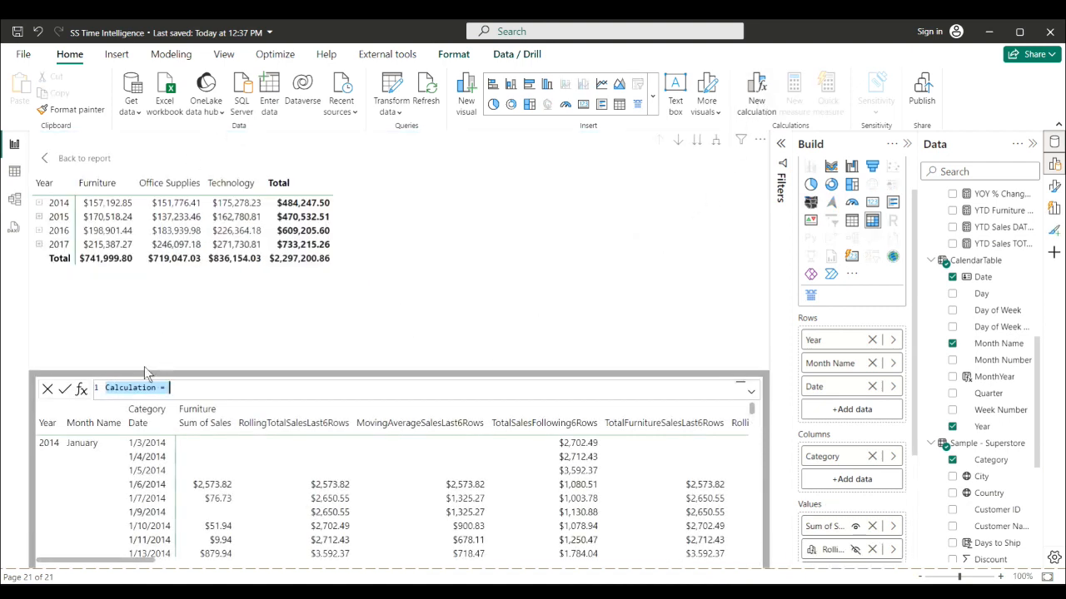
{"action": "left_click", "coordinate": [80, 391]}
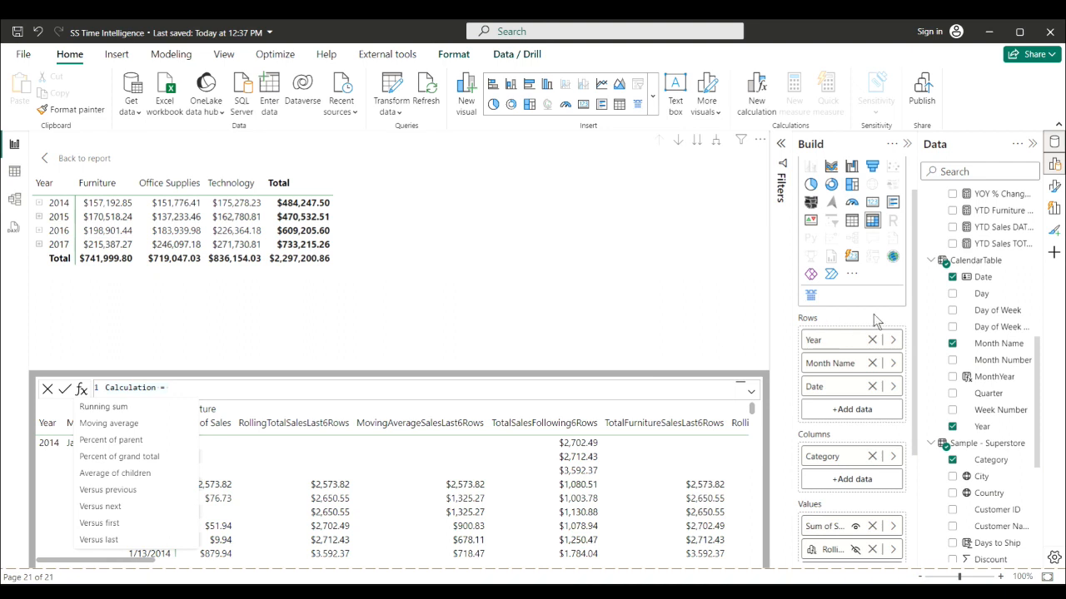
{"action": "left_click", "coordinate": [925, 375]}
- Show the RollingTotalSalesLast6Rows calculation in the matrix and open its formula for editing
{"action": "scroll", "coordinate": [913, 371], "scroll_direction": "down", "scroll_amount": 3}
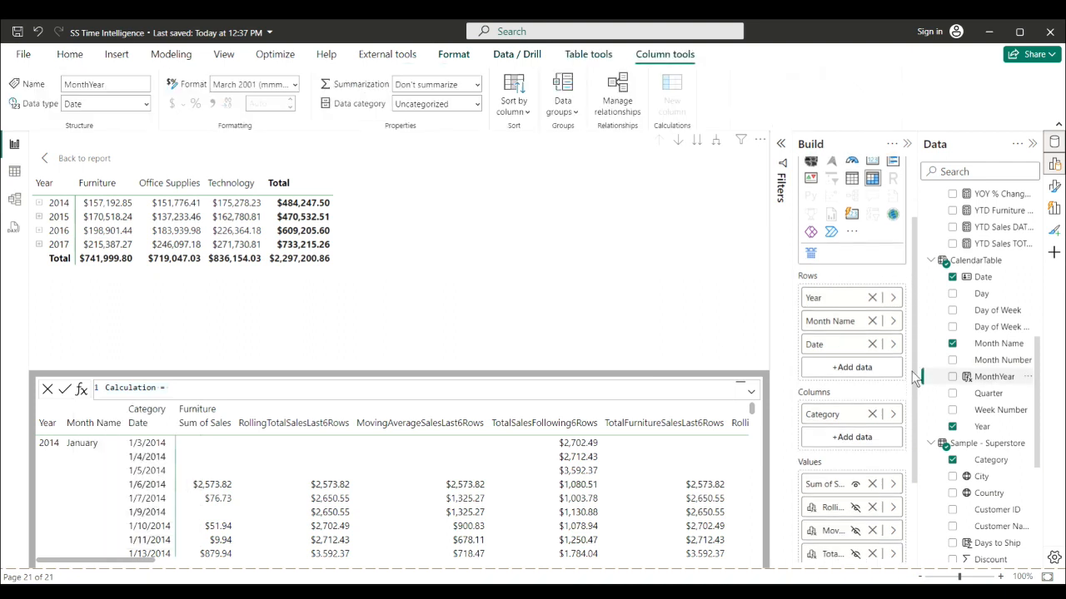
{"action": "scroll", "coordinate": [914, 441], "scroll_direction": "down", "scroll_amount": 2}
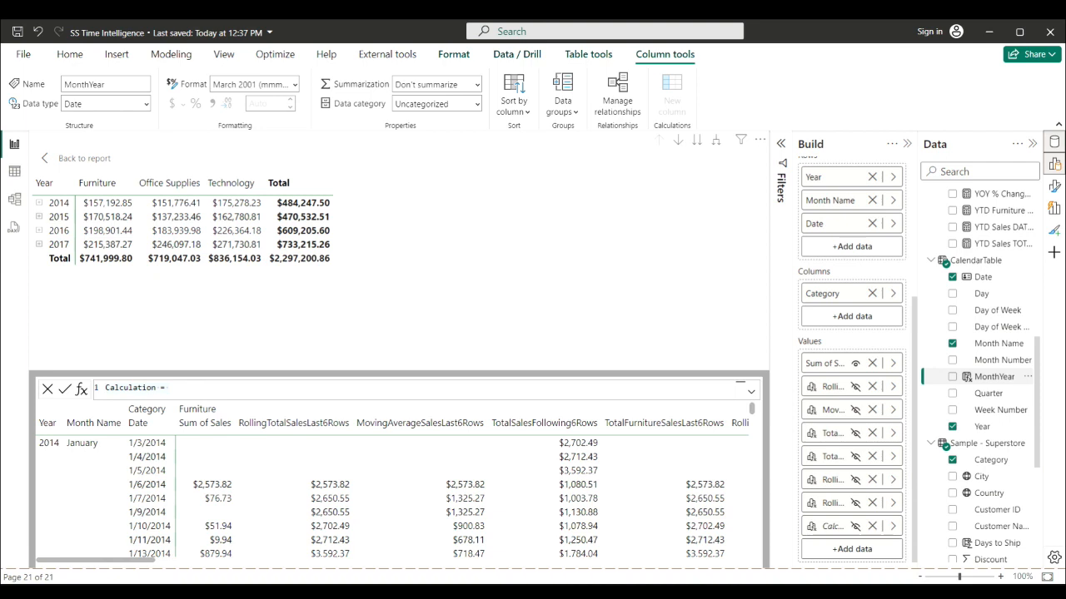
{"action": "left_click", "coordinate": [855, 388]}
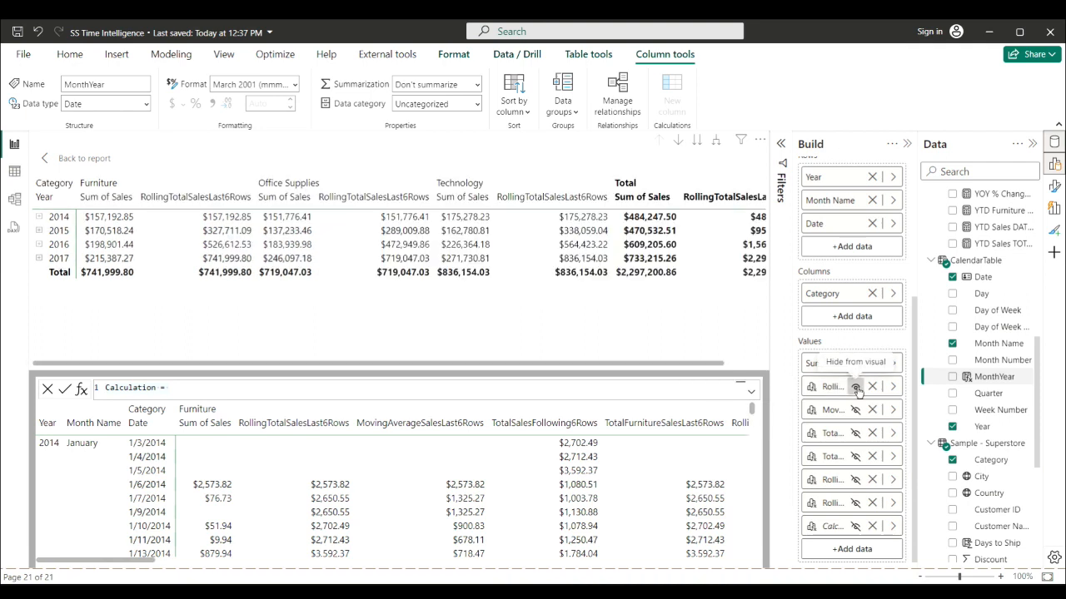
{"action": "right_click", "coordinate": [849, 386]}
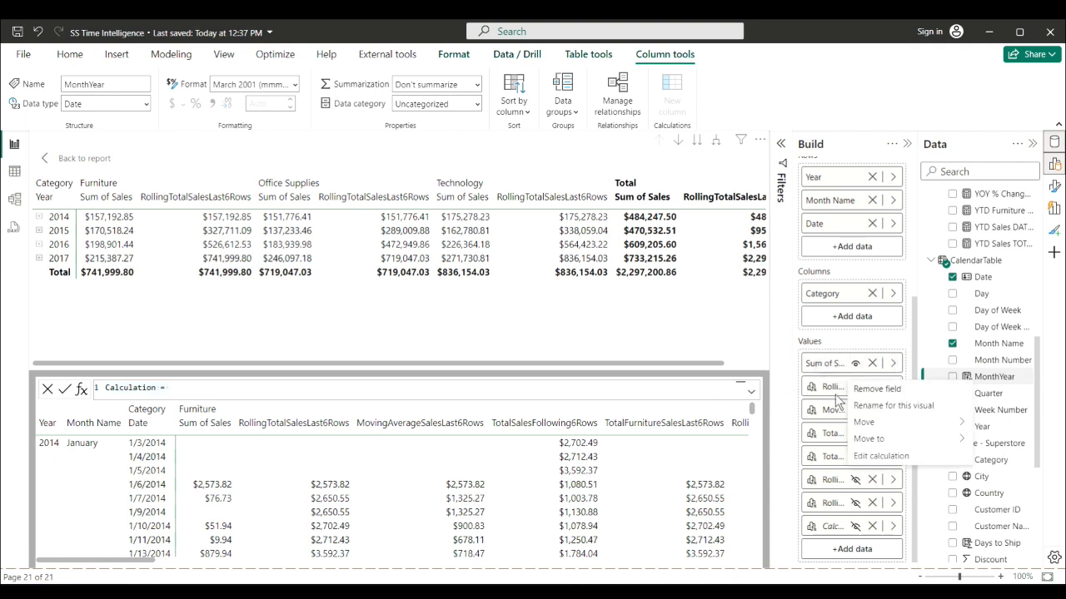
{"action": "left_click", "coordinate": [870, 458]}
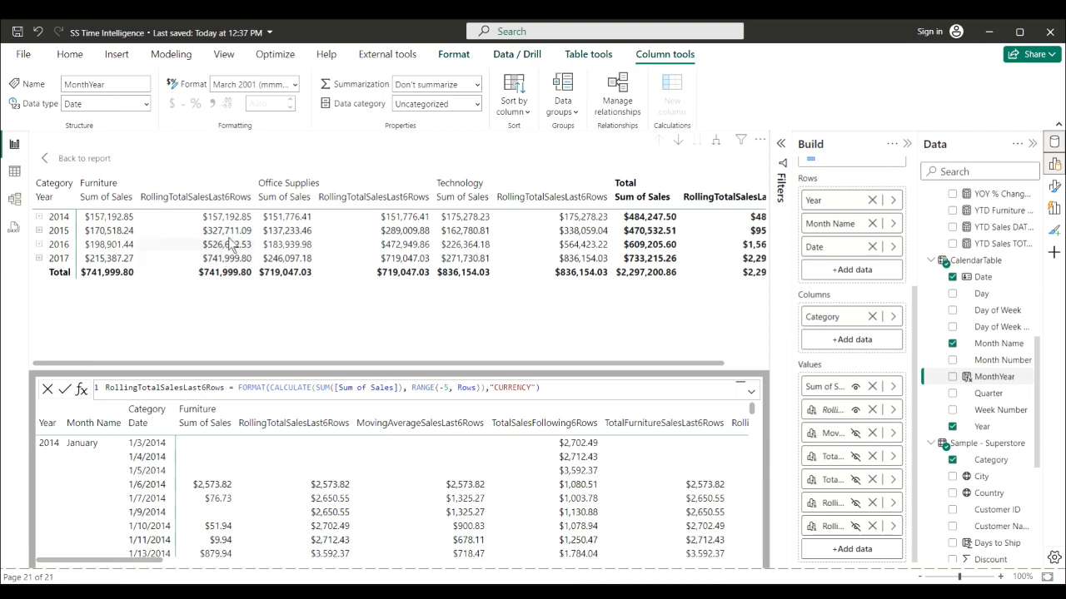
- Expand 2014 in the matrix down to month level and examine the monthly six-row rolling totals
{"action": "left_click", "coordinate": [38, 217]}
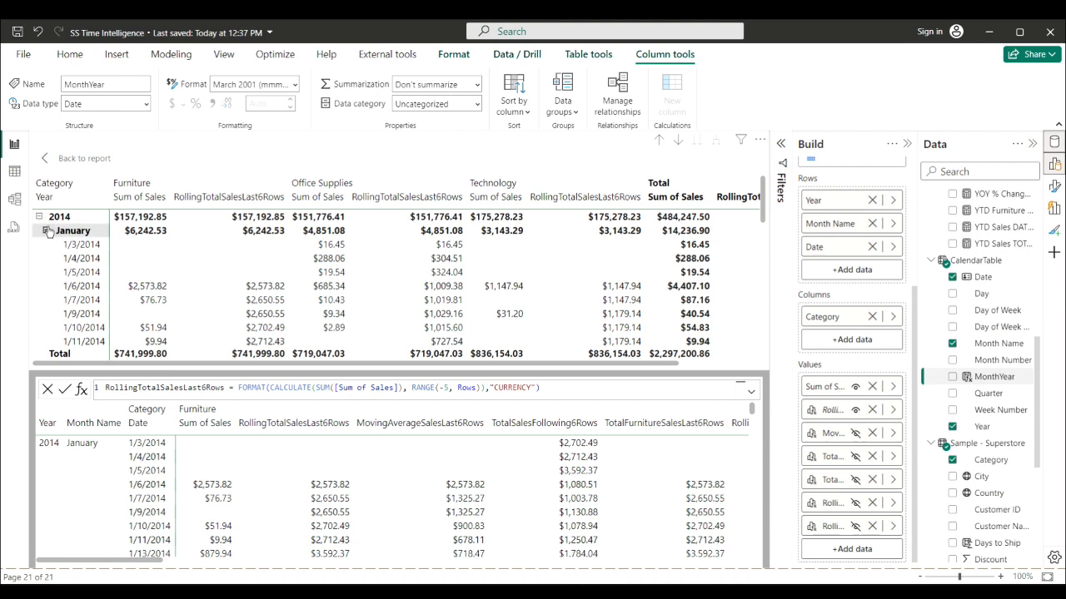
{"action": "left_click", "coordinate": [46, 231]}
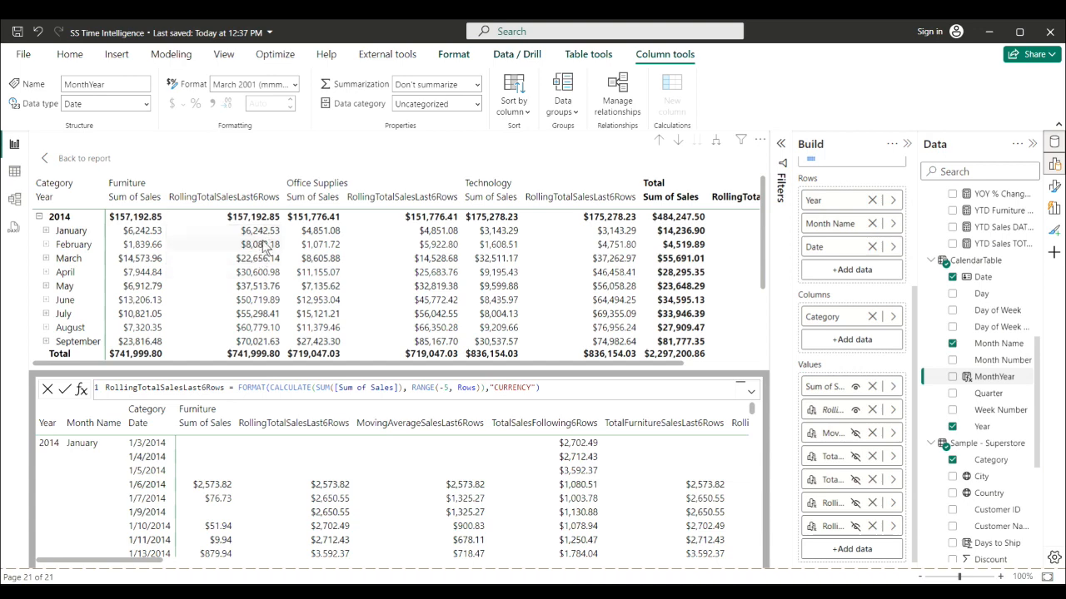
{"action": "scroll", "coordinate": [263, 246], "scroll_direction": "down", "scroll_amount": 1}
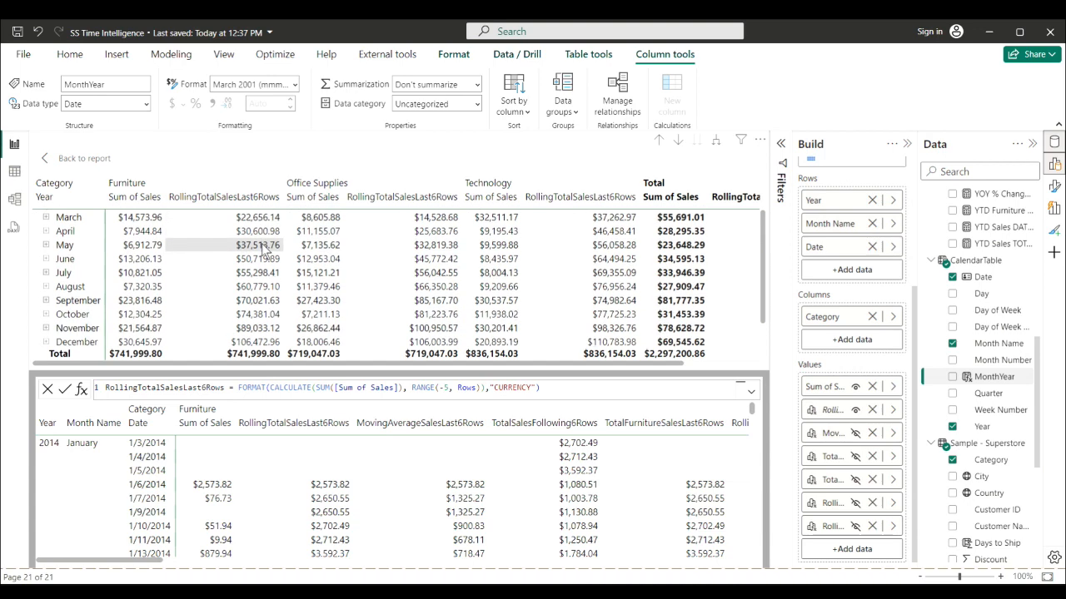
{"action": "scroll", "coordinate": [261, 243], "scroll_direction": "down", "scroll_amount": 1}
{"action": "scroll", "coordinate": [250, 246], "scroll_direction": "up", "scroll_amount": 2}
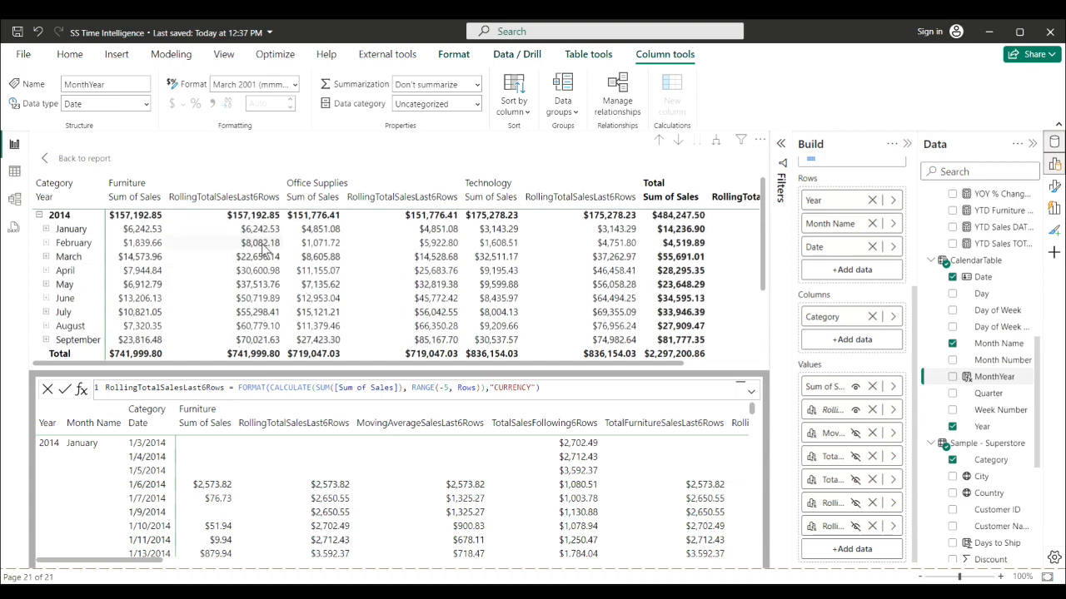
- Expand January 2014 into its dates and examine how the rolling totals build up by day
{"action": "left_click", "coordinate": [46, 231]}
{"action": "scroll", "coordinate": [243, 256], "scroll_direction": "down", "scroll_amount": 1}
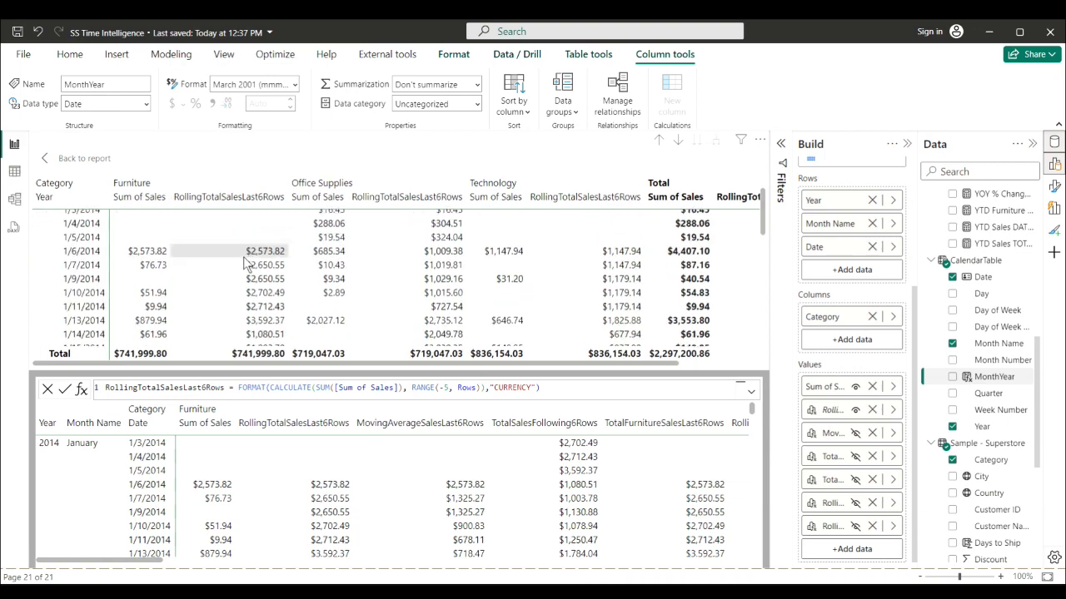
{"action": "scroll", "coordinate": [244, 262], "scroll_direction": "up", "scroll_amount": 1}
{"action": "scroll", "coordinate": [243, 262], "scroll_direction": "down", "scroll_amount": 2}
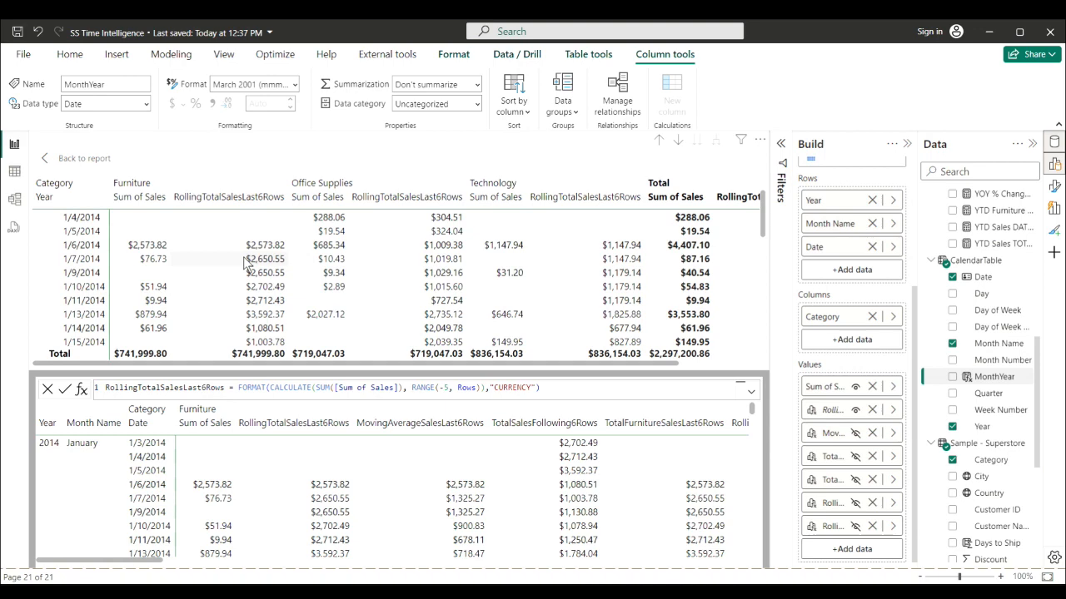
{"action": "scroll", "coordinate": [244, 262], "scroll_direction": "down", "scroll_amount": 3}
{"action": "scroll", "coordinate": [244, 265], "scroll_direction": "up", "scroll_amount": 3}
{"action": "scroll", "coordinate": [245, 263], "scroll_direction": "up", "scroll_amount": 2}
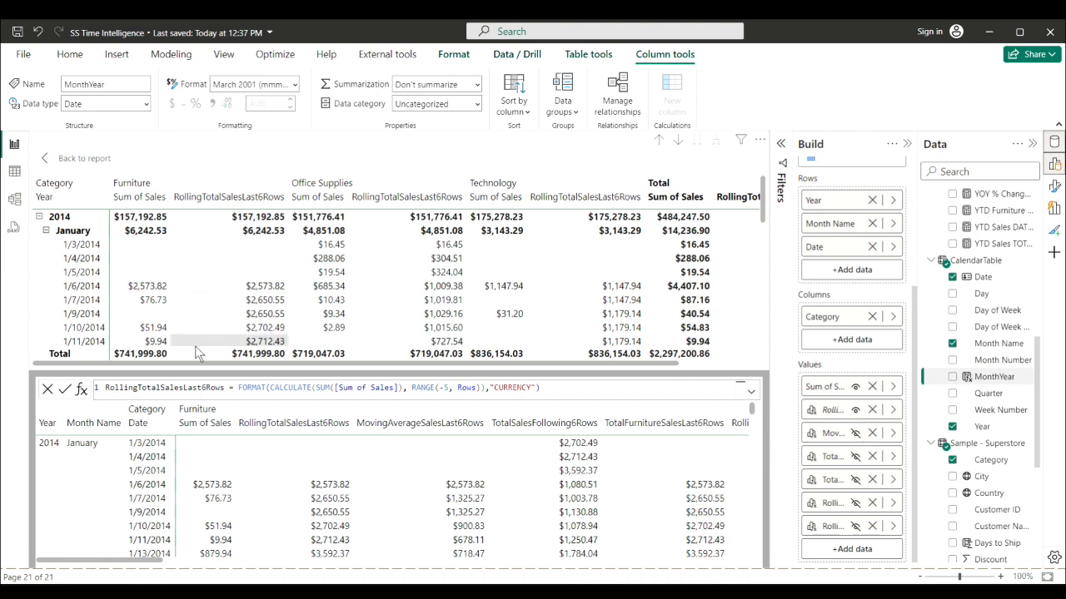
- Replace RollingTotalSalesLast6Rows with MovingAverageSalesLast6Rows in the matrix and open the moving average's formula
{"action": "left_click", "coordinate": [50, 391]}
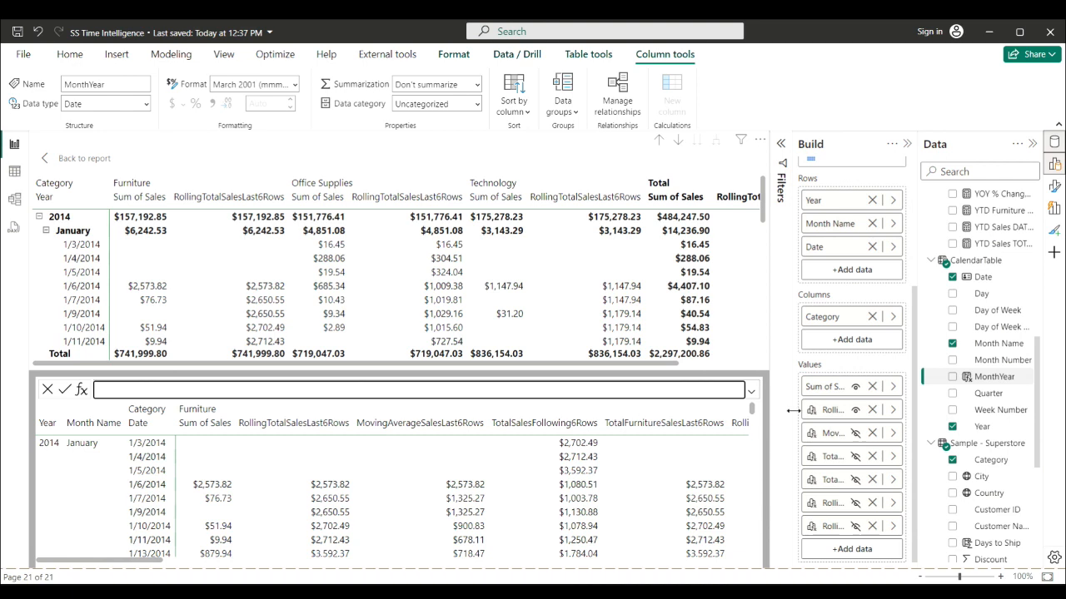
{"action": "left_click", "coordinate": [856, 410]}
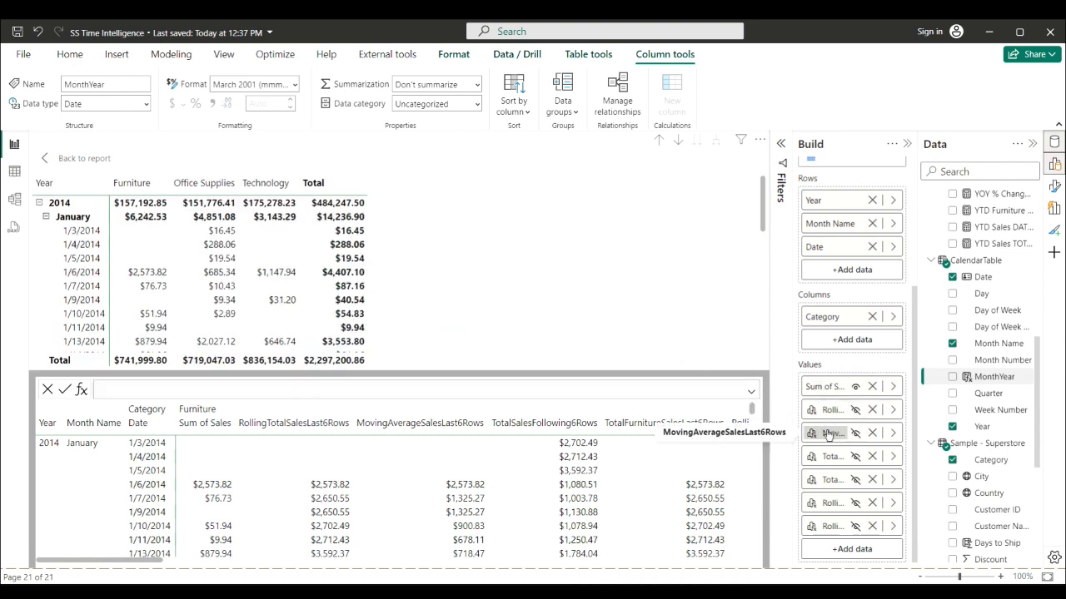
{"action": "mouse_move", "coordinate": [831, 435]}
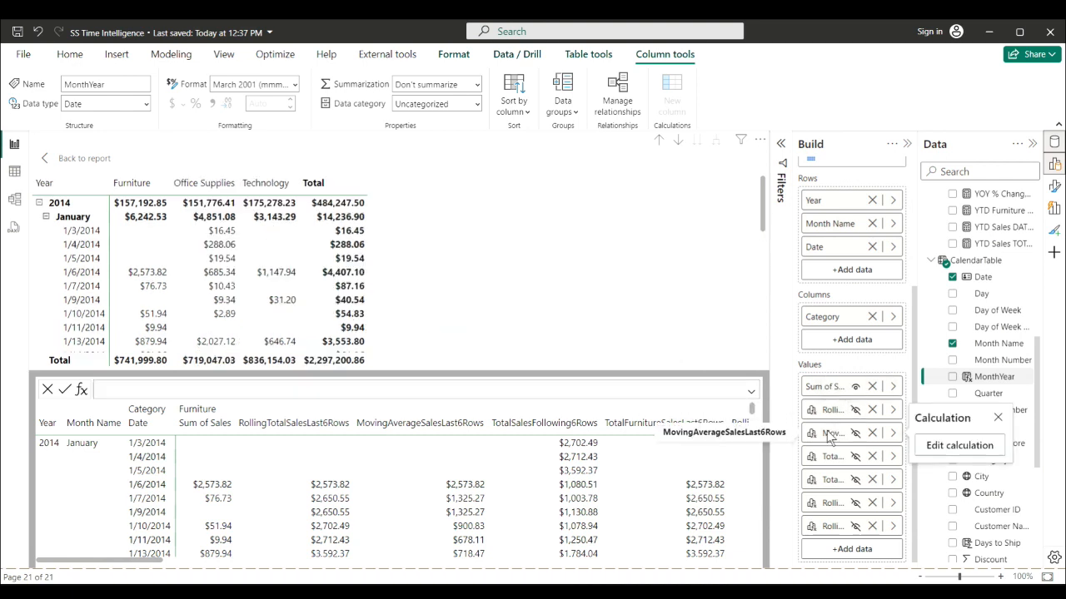
{"action": "left_click", "coordinate": [947, 446]}
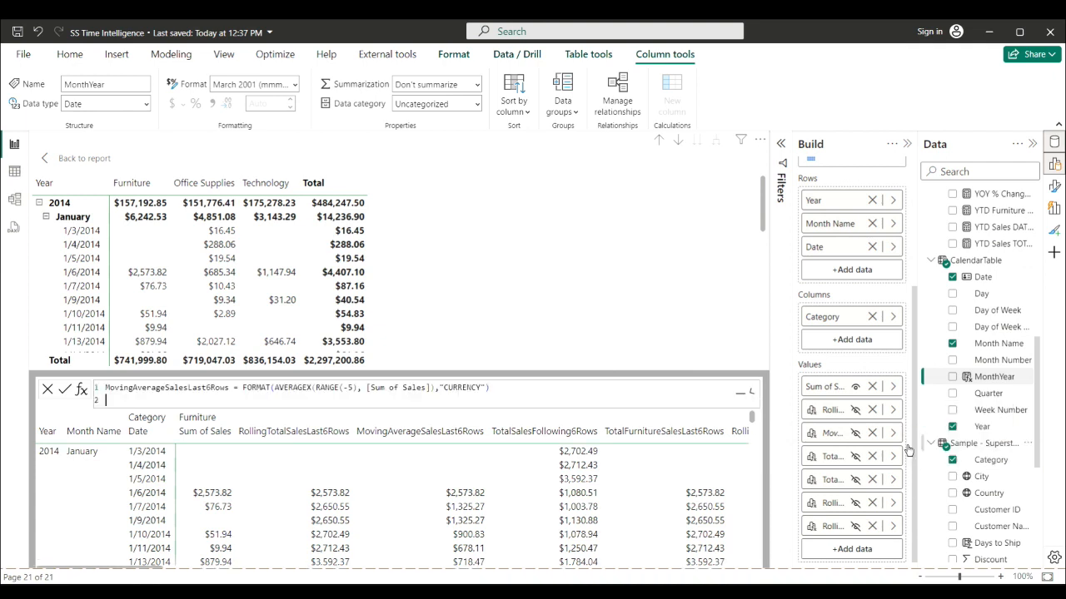
{"action": "left_click", "coordinate": [855, 434]}
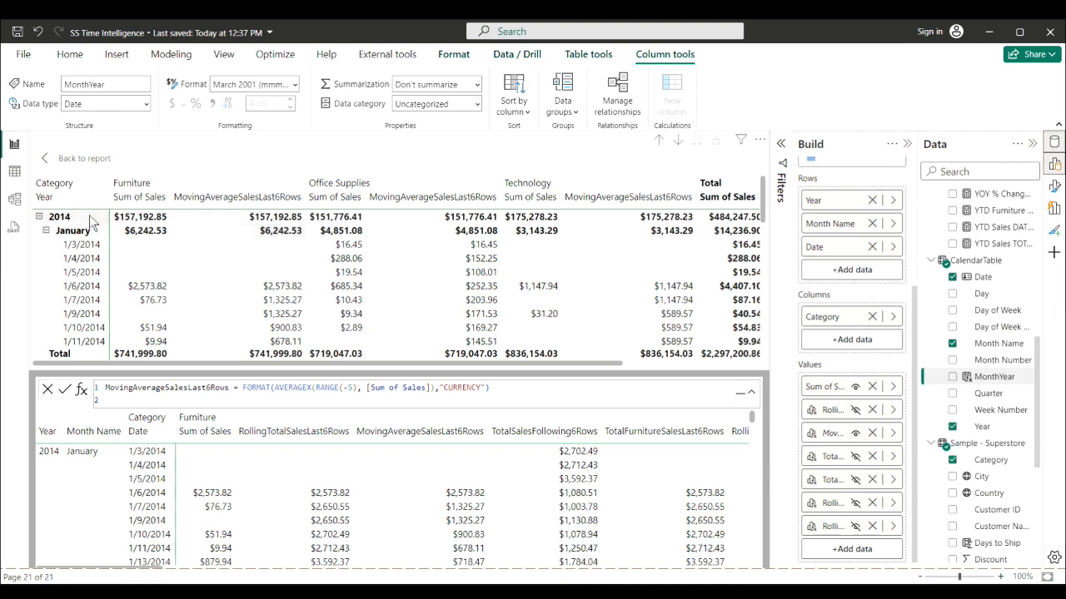
- Collapse January and 2014 to year level, and review and commit the MovingAverageSalesLast6Rows formula with enlarged formula text
{"action": "left_click", "coordinate": [48, 231]}
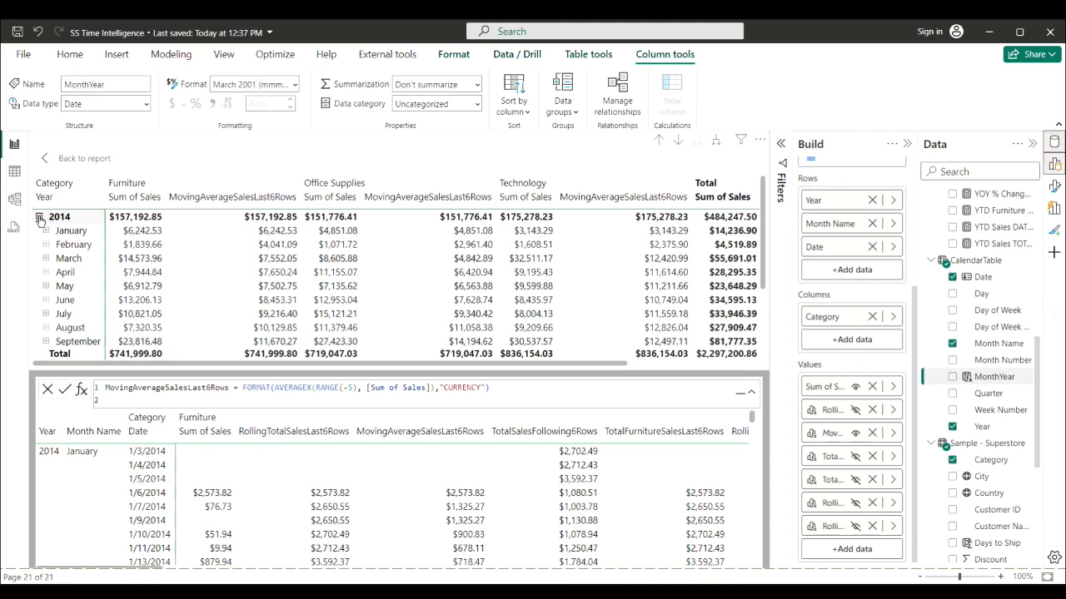
{"action": "left_click", "coordinate": [39, 217]}
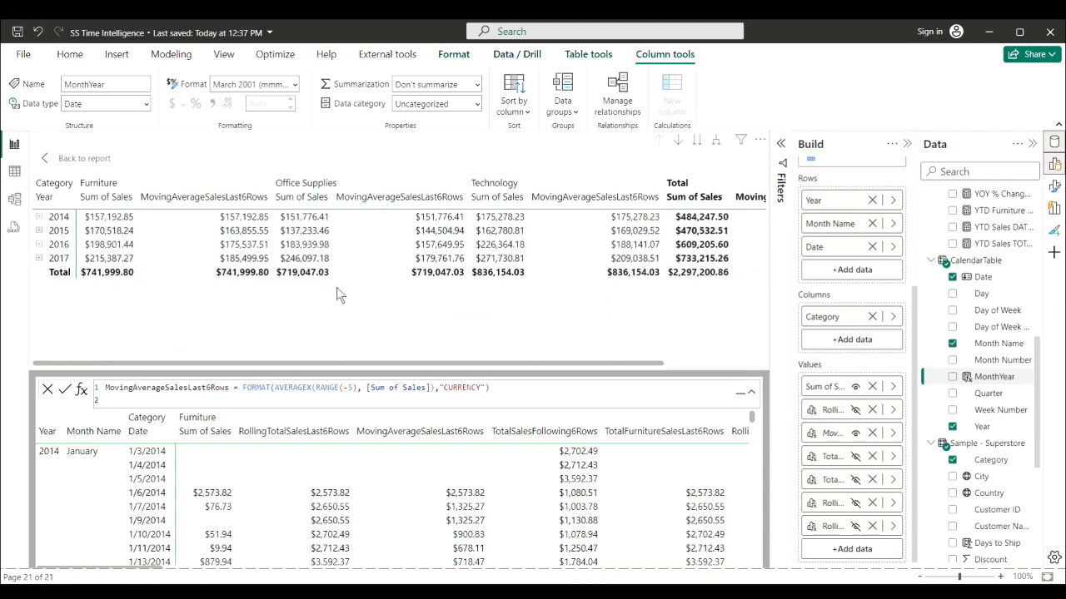
{"action": "left_click", "coordinate": [519, 387]}
{"action": "scroll", "coordinate": [520, 395], "scroll_direction": "up", "scroll_amount": 2}
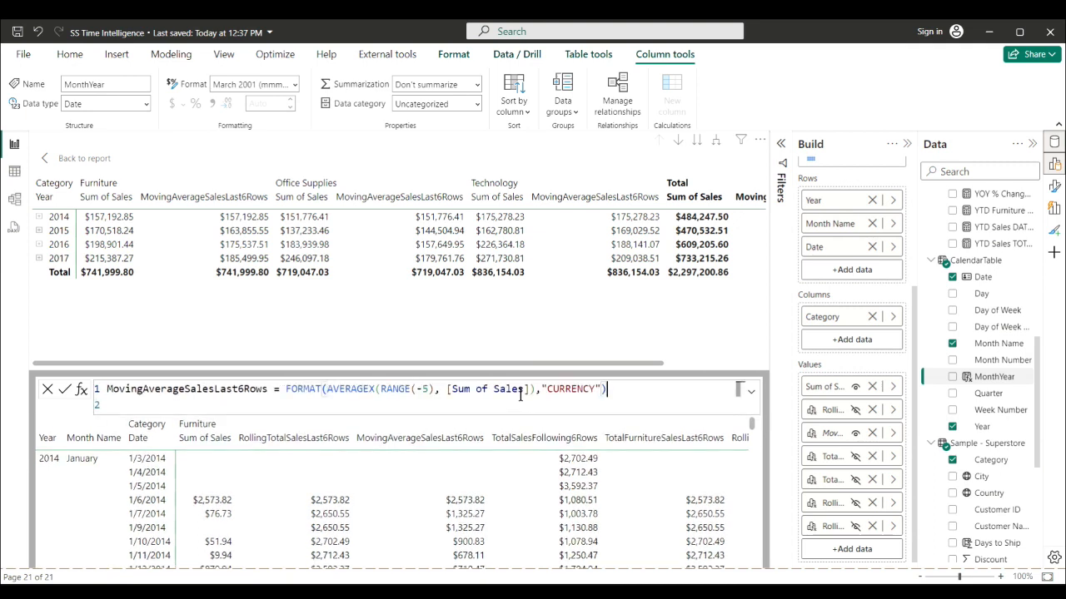
{"action": "scroll", "coordinate": [521, 395], "scroll_direction": "up", "scroll_amount": 1}
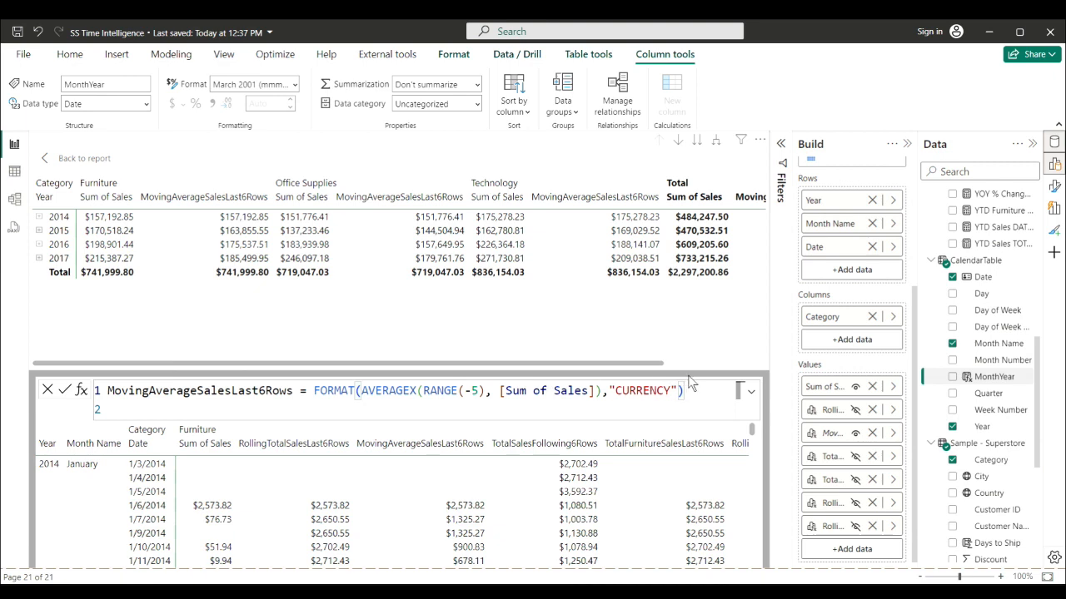
{"action": "left_click", "coordinate": [70, 389]}
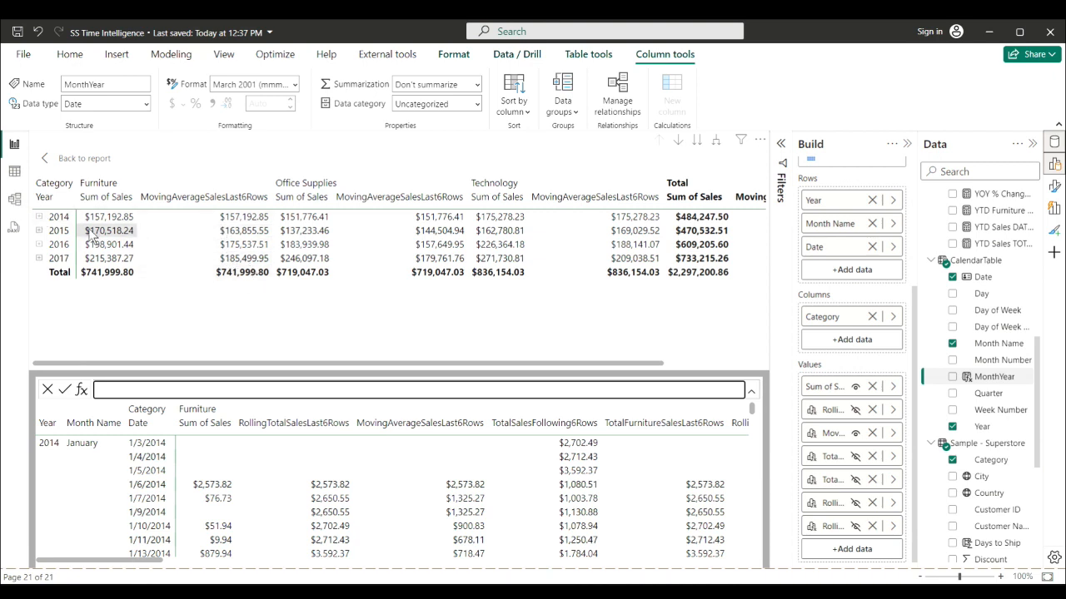
- Expand 2014 and January in the matrix to examine the moving averages by month and by date
{"action": "left_click", "coordinate": [39, 217]}
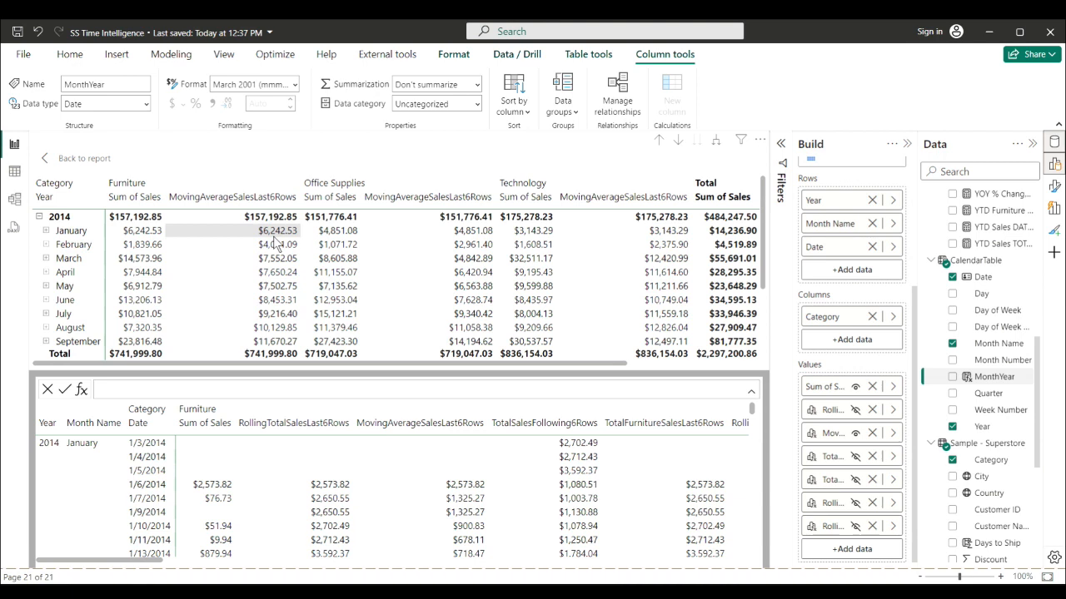
{"action": "left_click", "coordinate": [46, 233]}
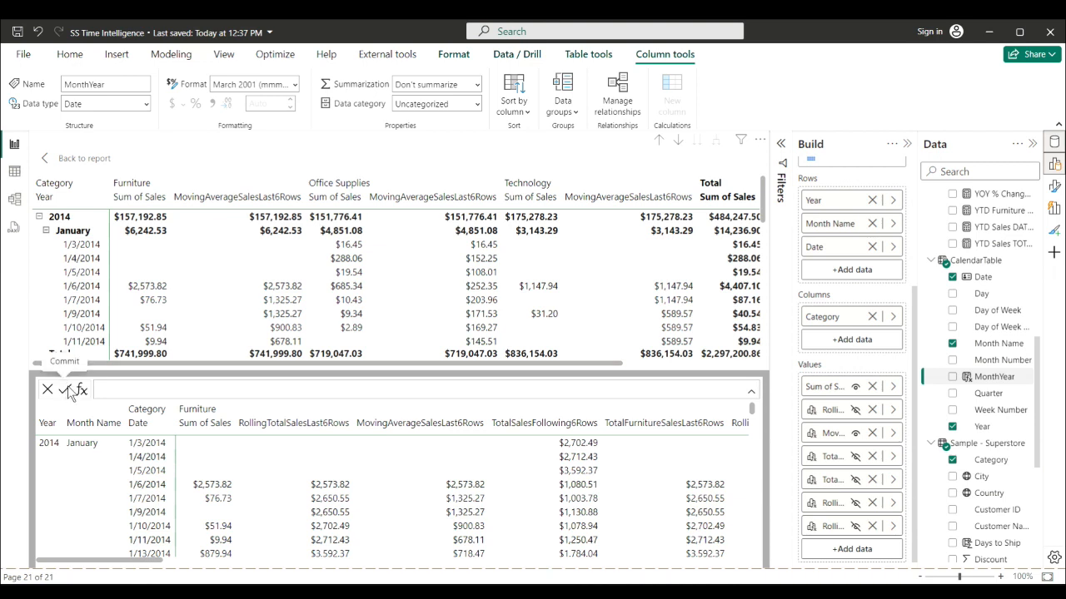
- Replace MovingAverageSalesLast6Rows with TotalSalesFollowing6Rows in the matrix and open the latter's formula
{"action": "left_click", "coordinate": [855, 433]}
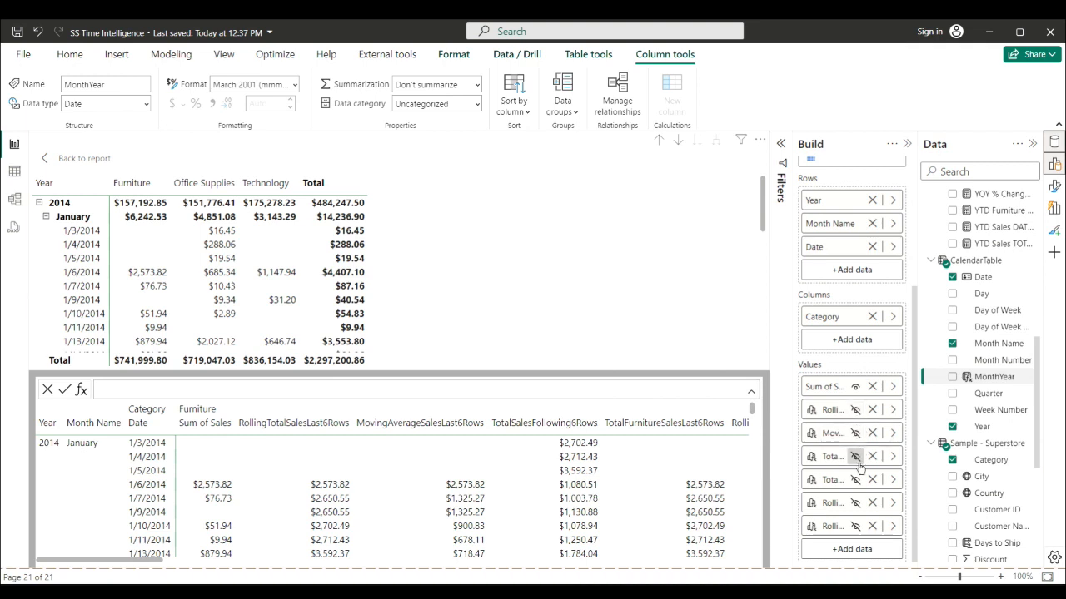
{"action": "left_click", "coordinate": [855, 456]}
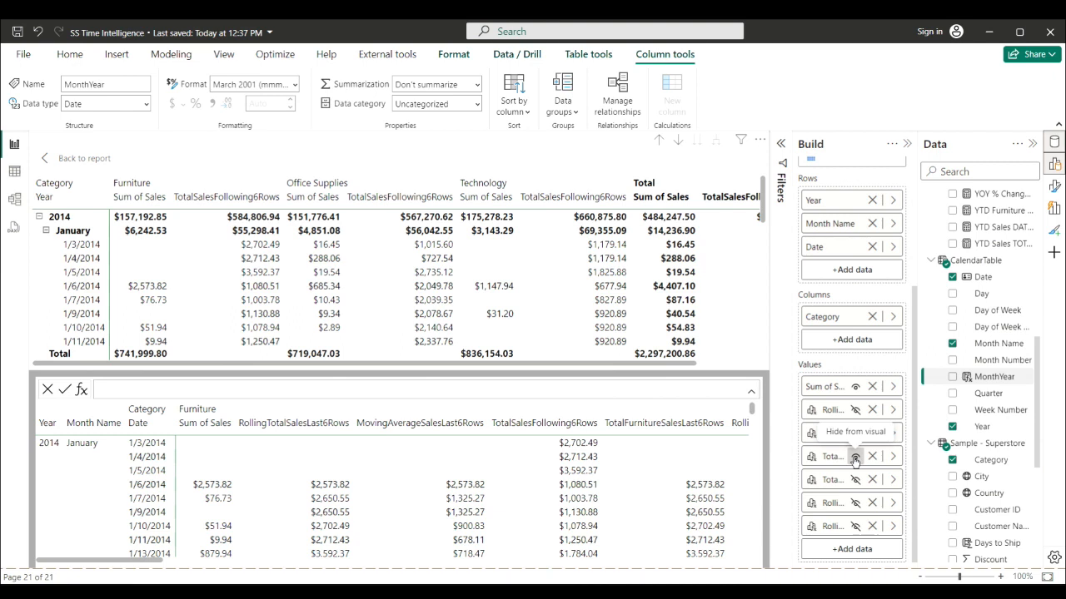
{"action": "mouse_move", "coordinate": [866, 458]}
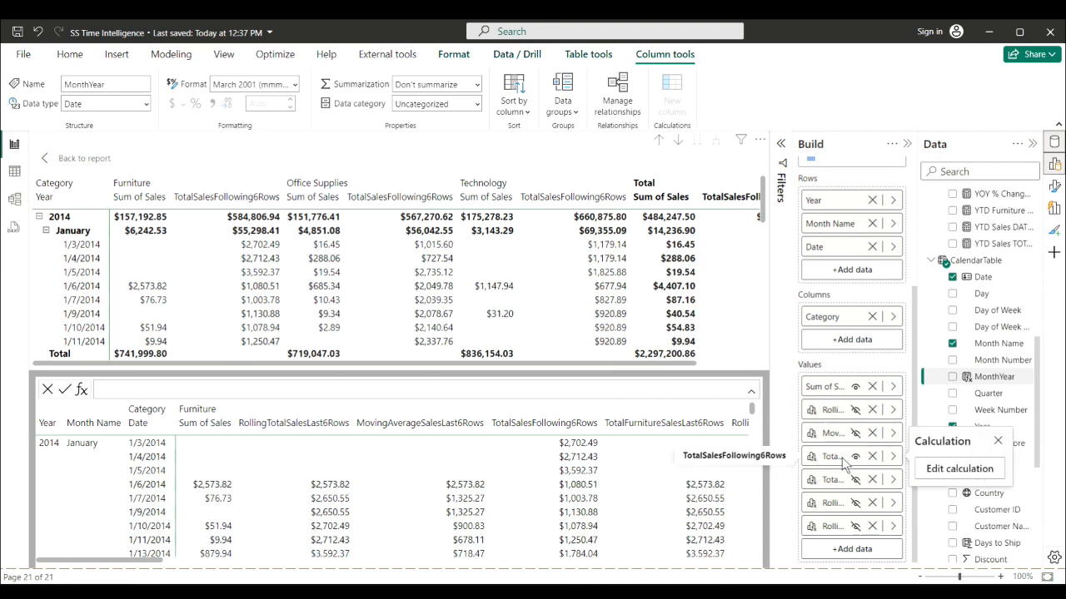
{"action": "left_click", "coordinate": [958, 468]}
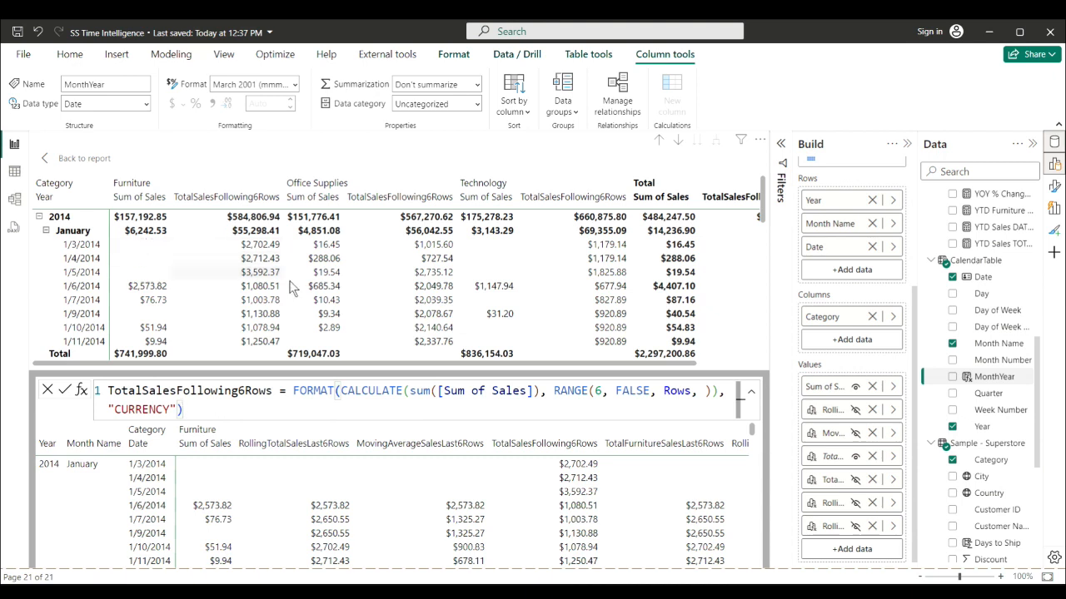
- Set the second argument of RANGE in the TotalSalesFollowing6Rows formula to TRUE and commit it
{"action": "left_click", "coordinate": [661, 391]}
{"action": "left_click_drag", "start_coordinate": [617, 390], "coordinate": [650, 390]}
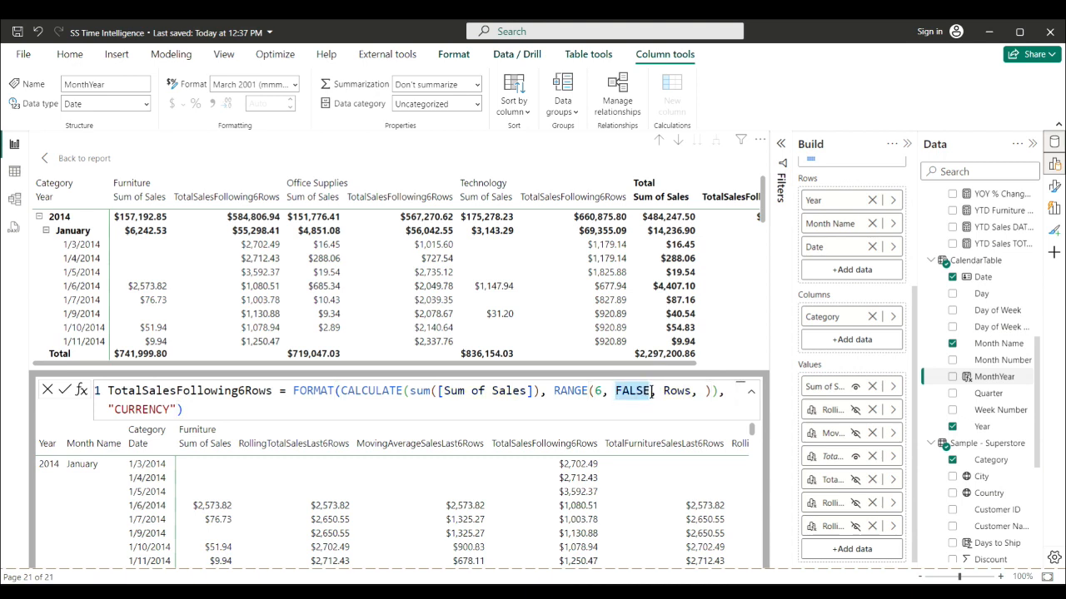
{"action": "type", "text": "TRUE"}
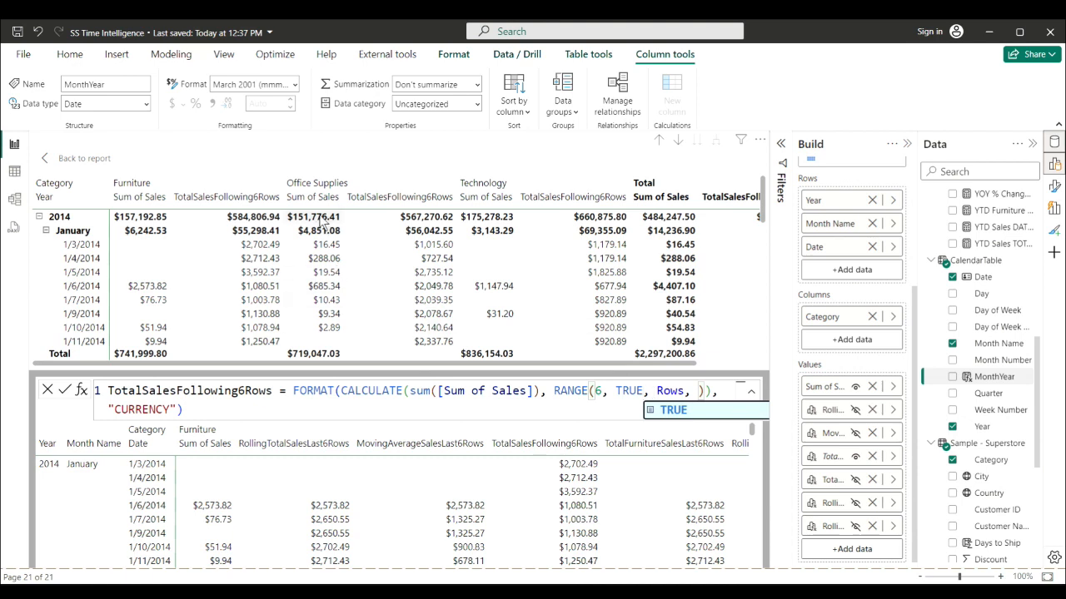
{"action": "left_click", "coordinate": [64, 390]}
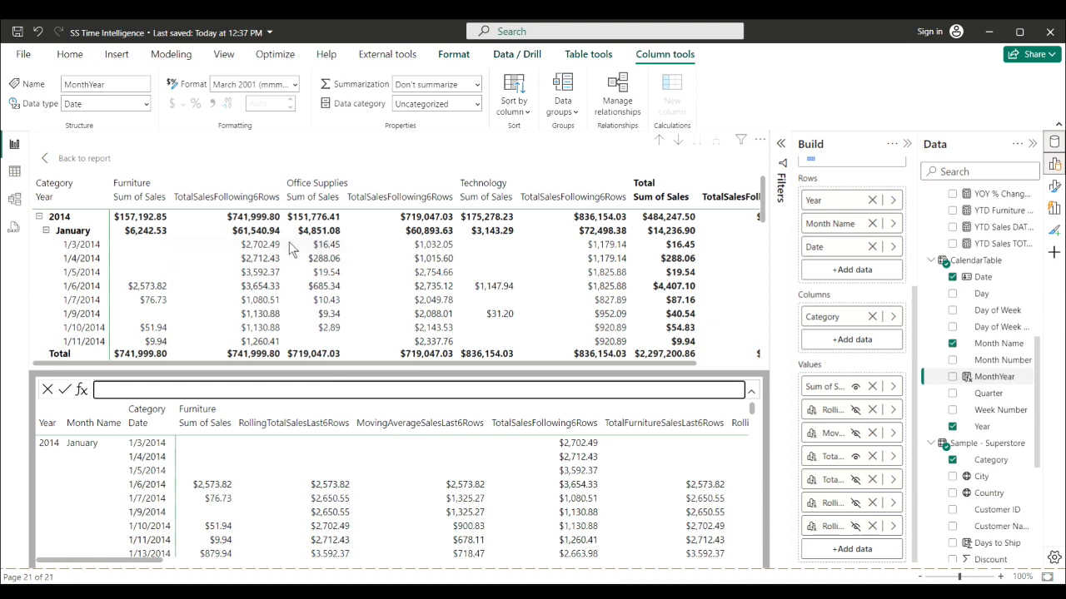
- Change the axis argument of RANGE in the TotalSalesFollowing6Rows formula from Rows to COLUMNS and commit it
{"action": "right_click", "coordinate": [832, 463]}
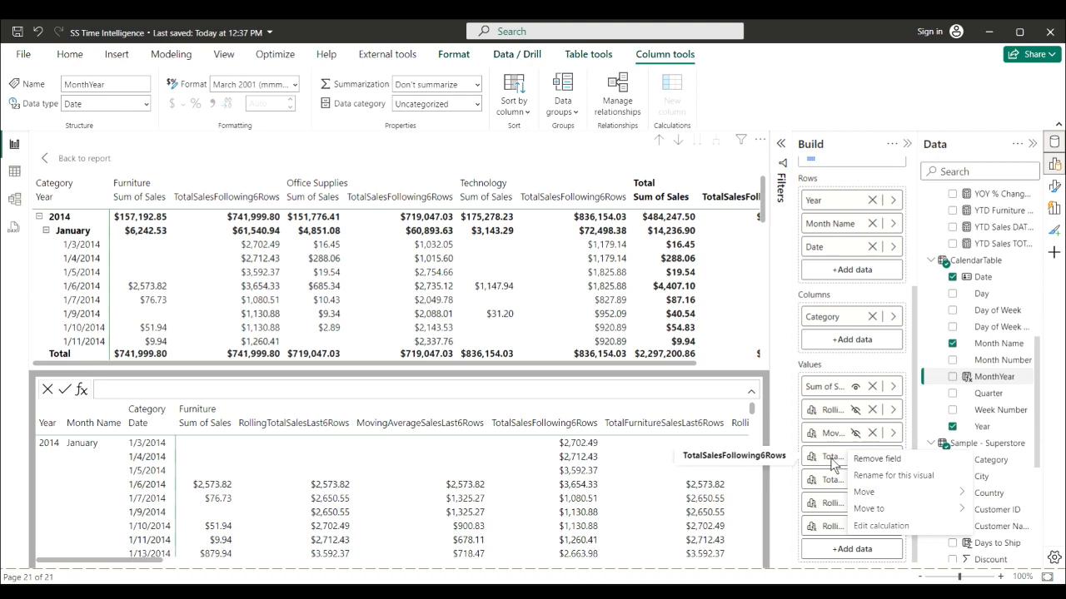
{"action": "left_click", "coordinate": [869, 528]}
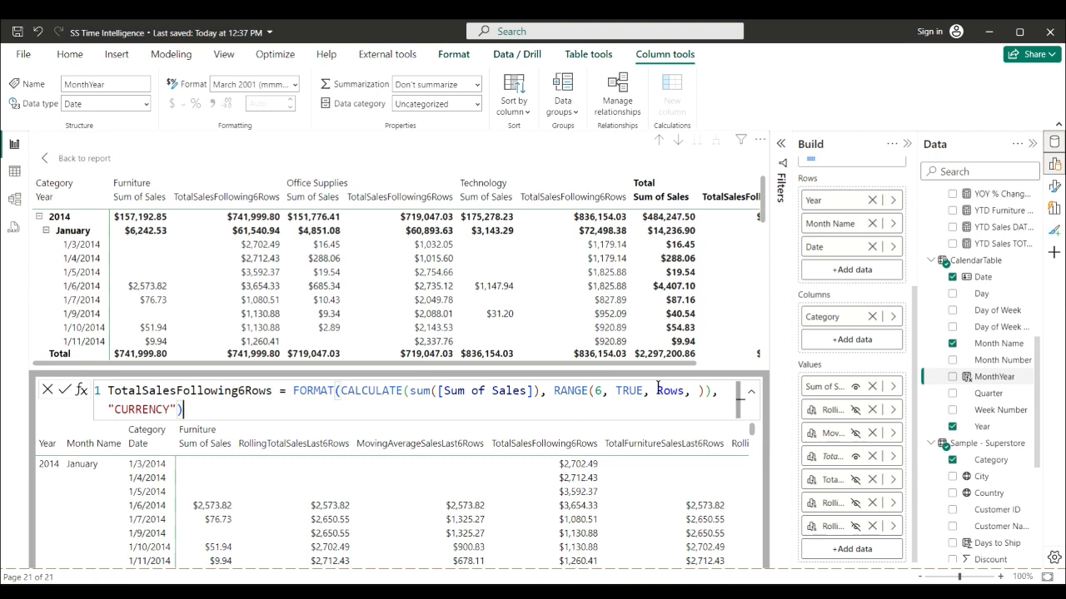
{"action": "left_click_drag", "start_coordinate": [657, 391], "coordinate": [681, 399]}
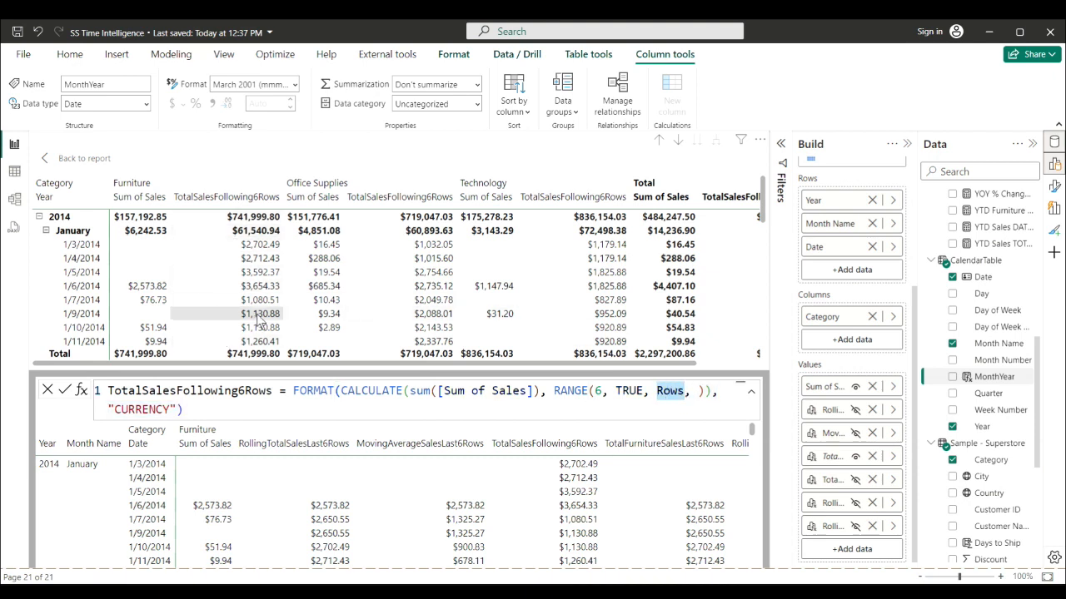
{"action": "type", "text": "CO"}
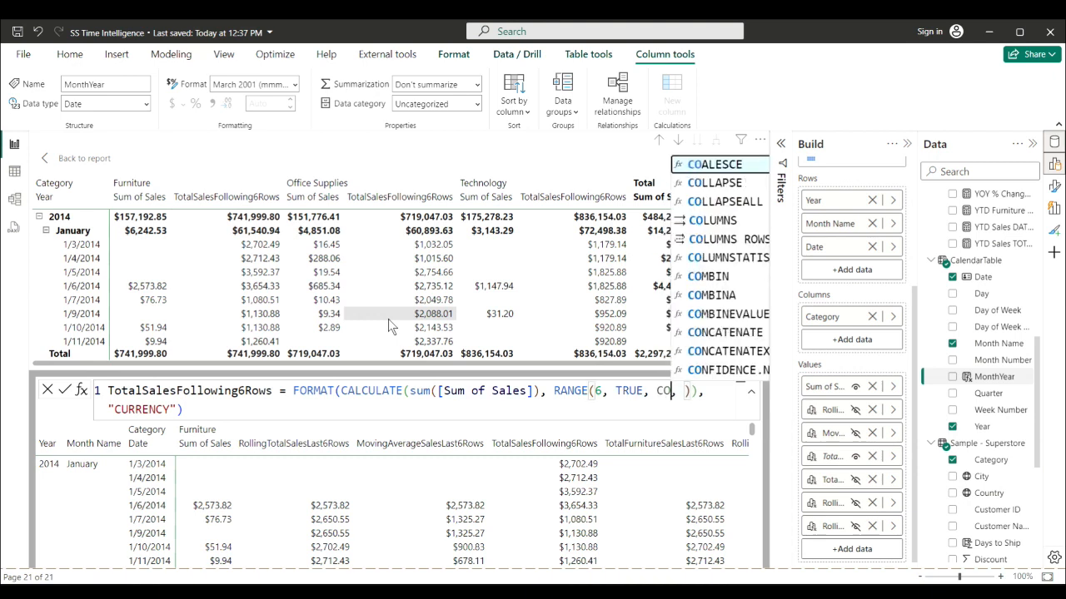
{"action": "type", "text": "l"}
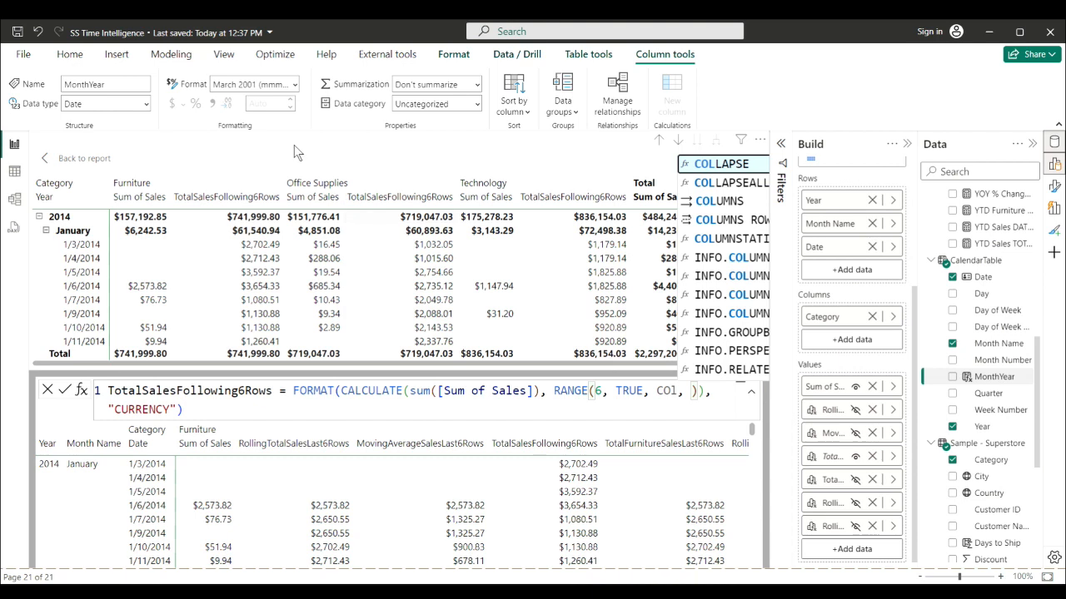
{"action": "left_click", "coordinate": [705, 204]}
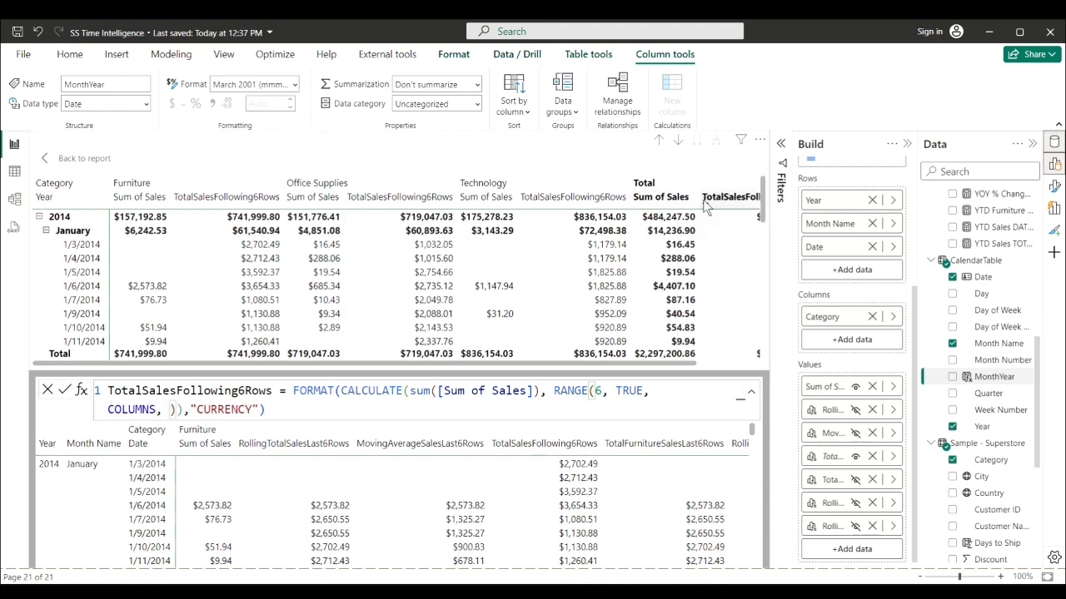
{"action": "left_click", "coordinate": [65, 390]}
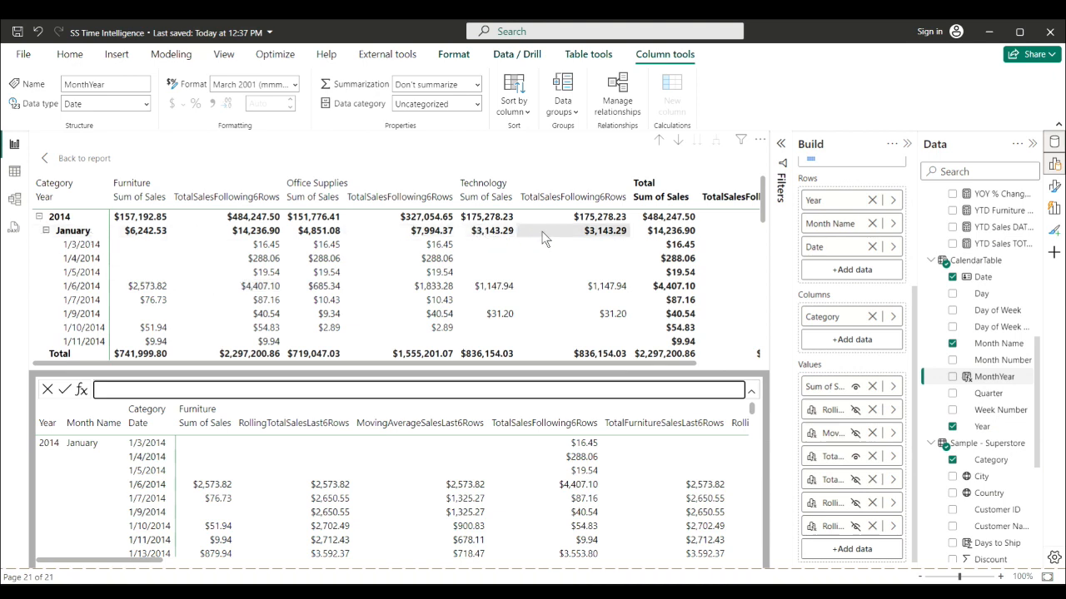
- Replace TotalSalesFollowing6Rows with TotalFurnitureSalesLast6Rows in the matrix and open the latter's formula to review its Furniture category filter
{"action": "left_click", "coordinate": [855, 457]}
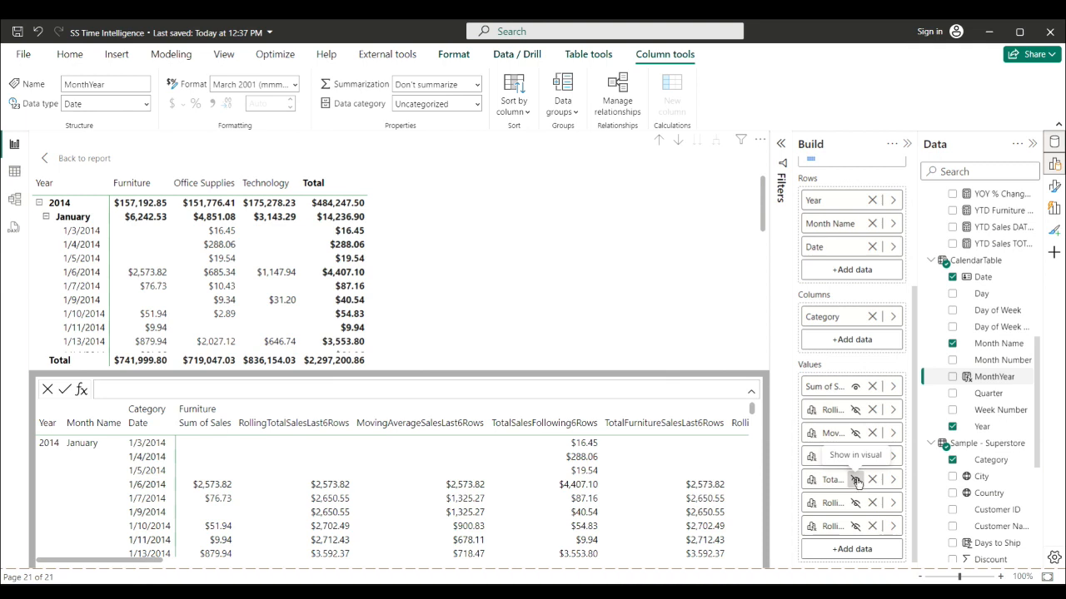
{"action": "left_click", "coordinate": [855, 480]}
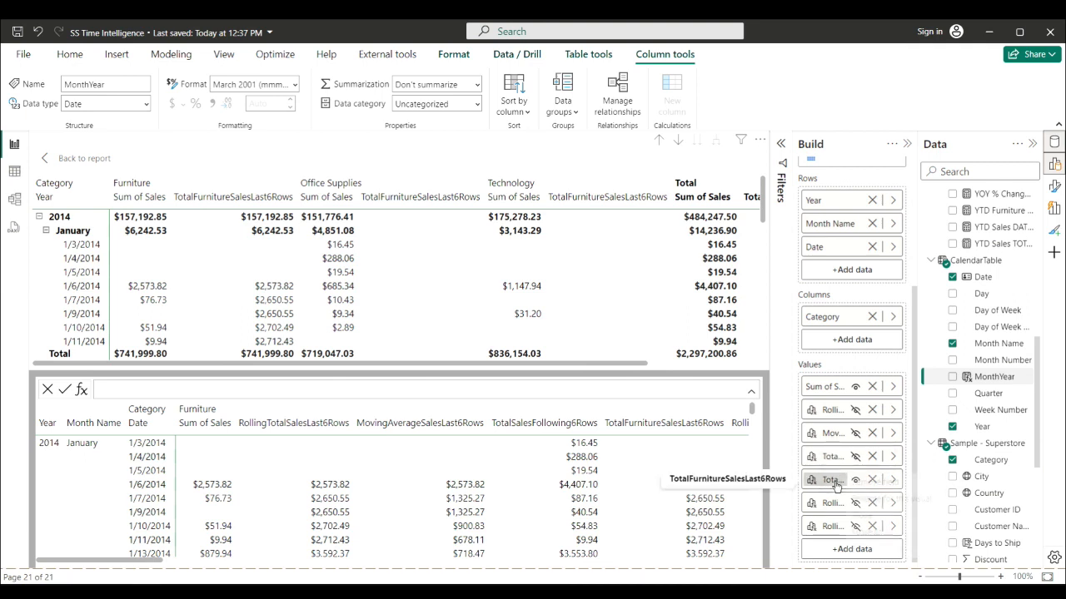
{"action": "right_click", "coordinate": [835, 482]}
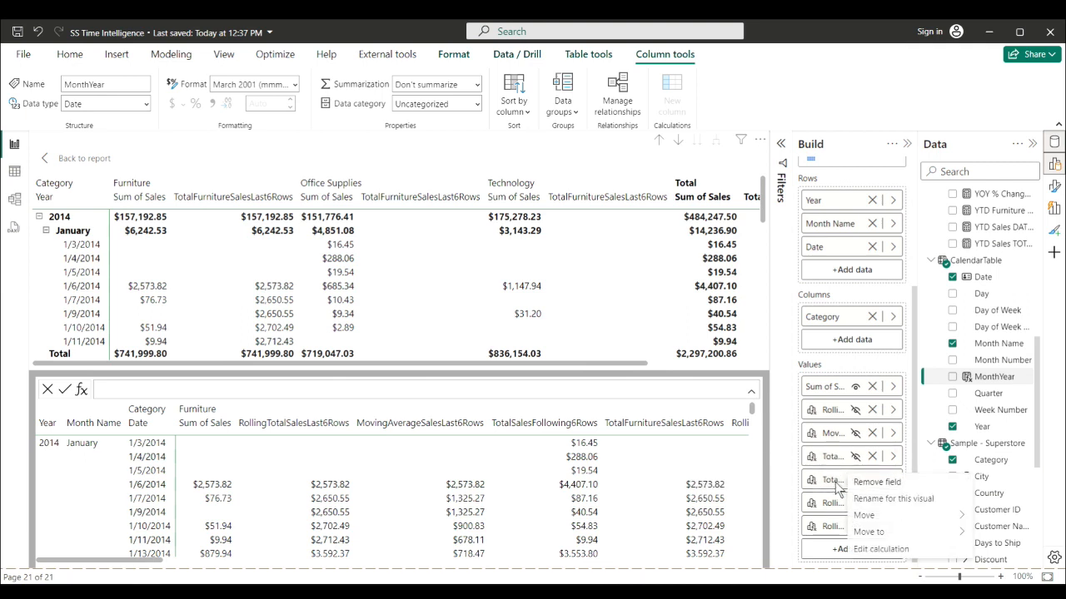
{"action": "left_click", "coordinate": [873, 551]}
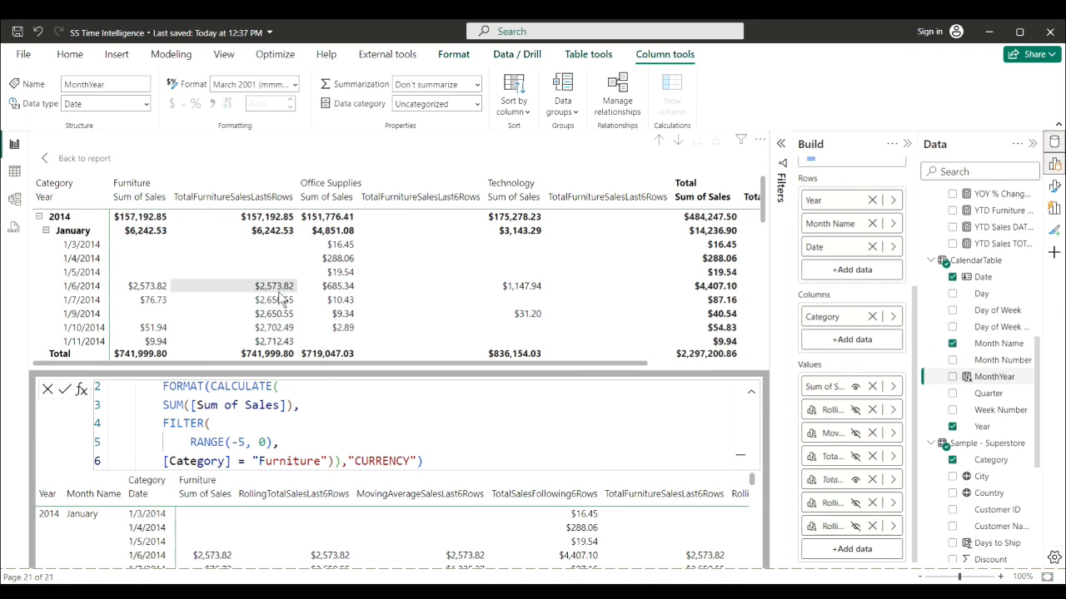
{"action": "scroll", "coordinate": [549, 462], "scroll_direction": "up", "scroll_amount": 1}
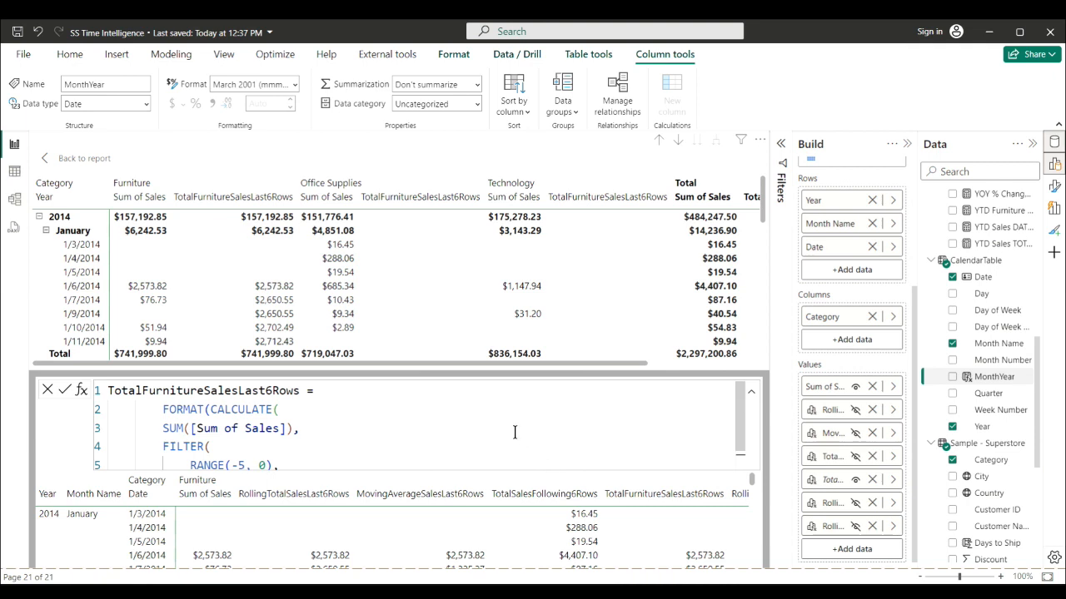
{"action": "scroll", "coordinate": [515, 432], "scroll_direction": "down", "scroll_amount": 1}
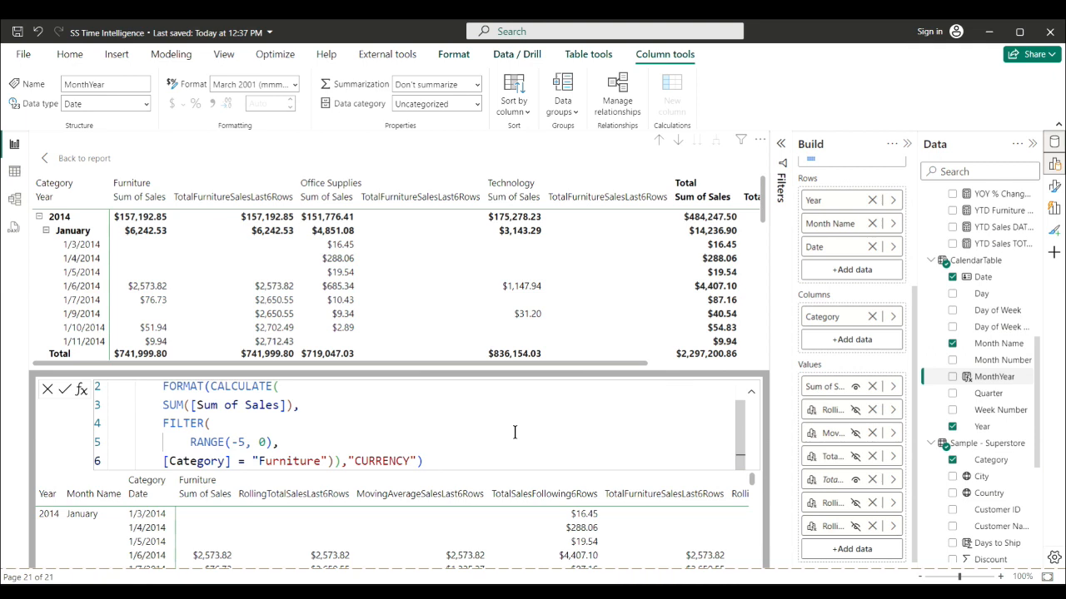
{"action": "scroll", "coordinate": [562, 418], "scroll_direction": "up", "scroll_amount": 1}
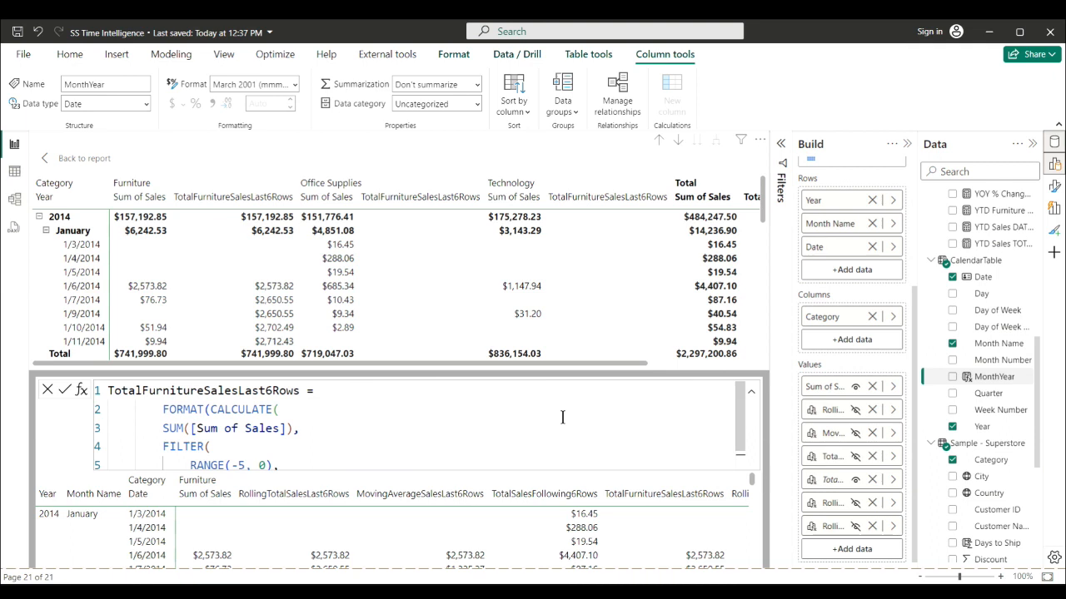
{"action": "scroll", "coordinate": [562, 417], "scroll_direction": "down", "scroll_amount": 1}
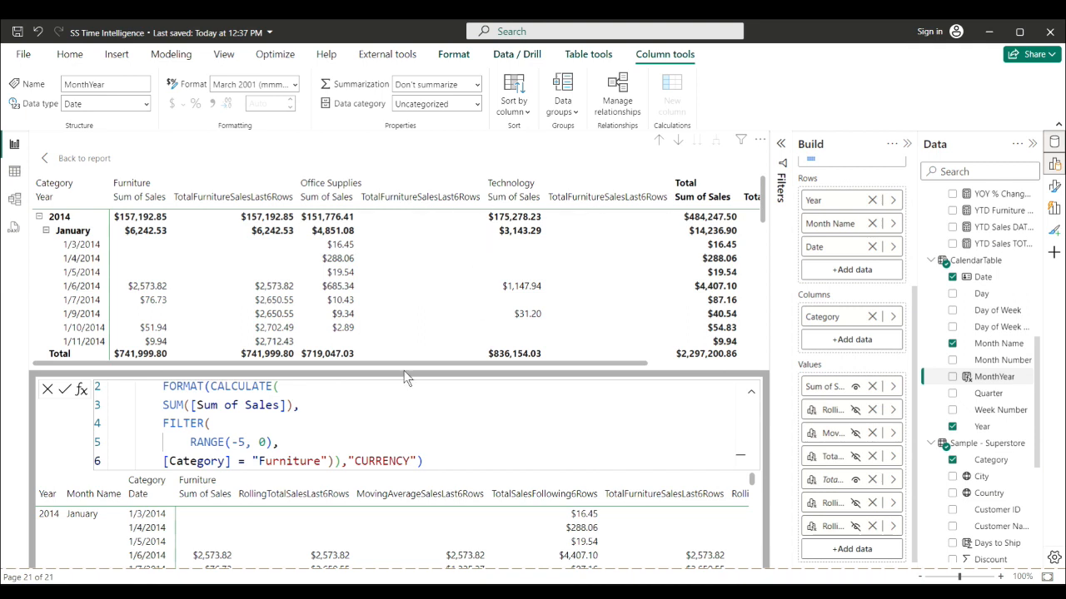
{"action": "scroll", "coordinate": [739, 418], "scroll_direction": "up", "scroll_amount": 1}
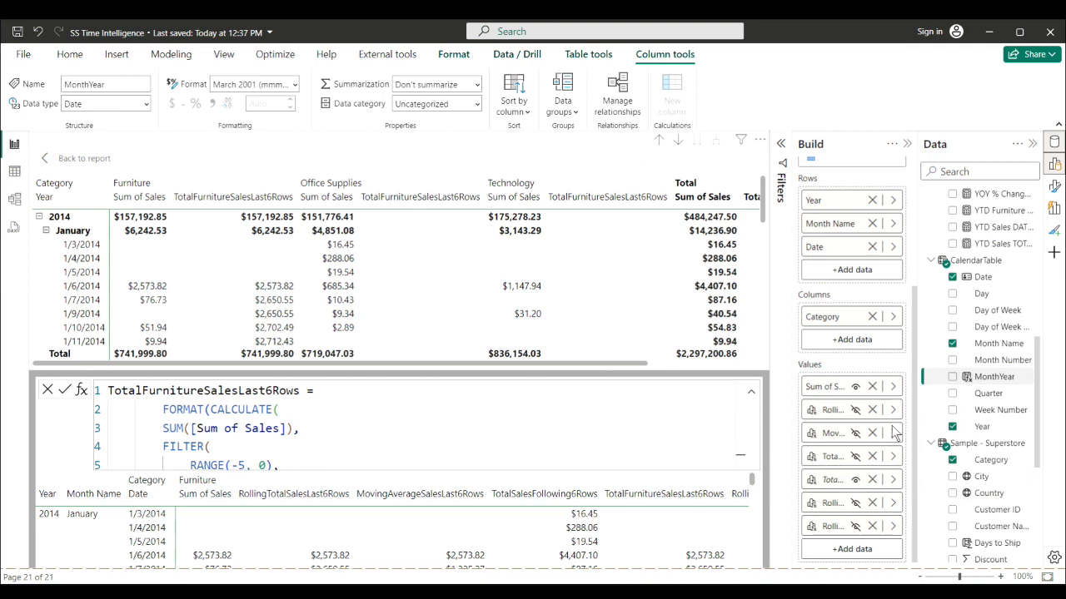
- Replace TotalFurnitureSalesLast6Rows with RollingTotalSalesLast6YTD in the matrix and open the latter's formula
{"action": "left_click", "coordinate": [858, 481]}
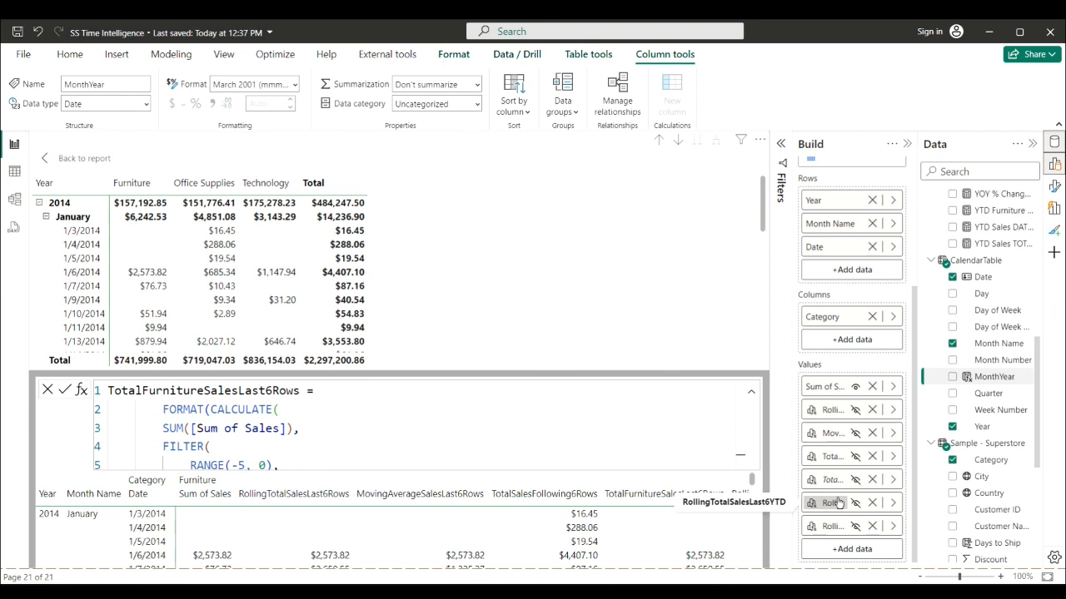
{"action": "left_click", "coordinate": [839, 502]}
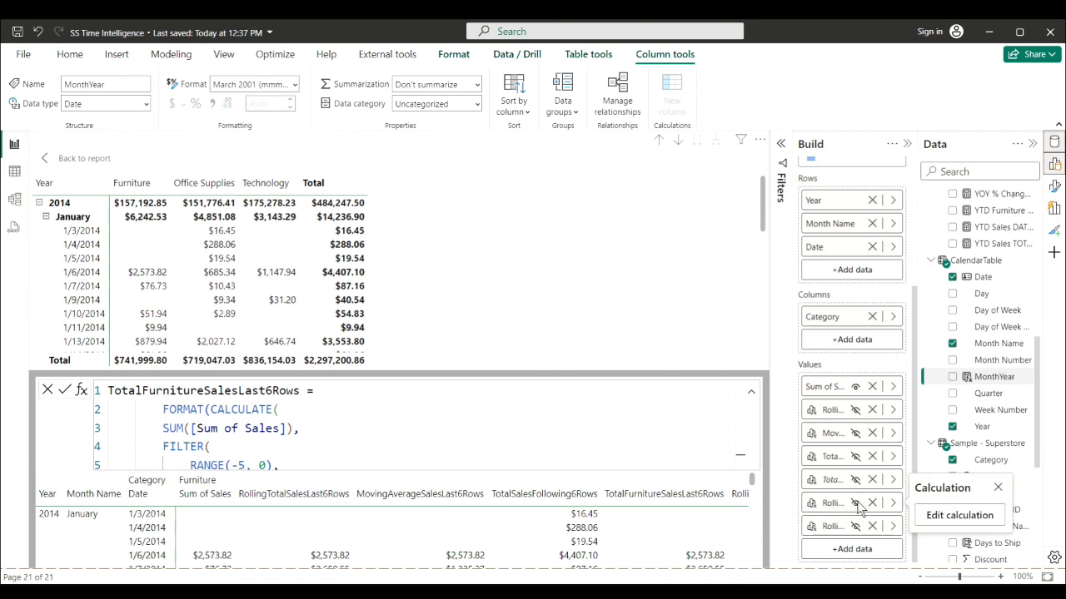
{"action": "left_click", "coordinate": [856, 503]}
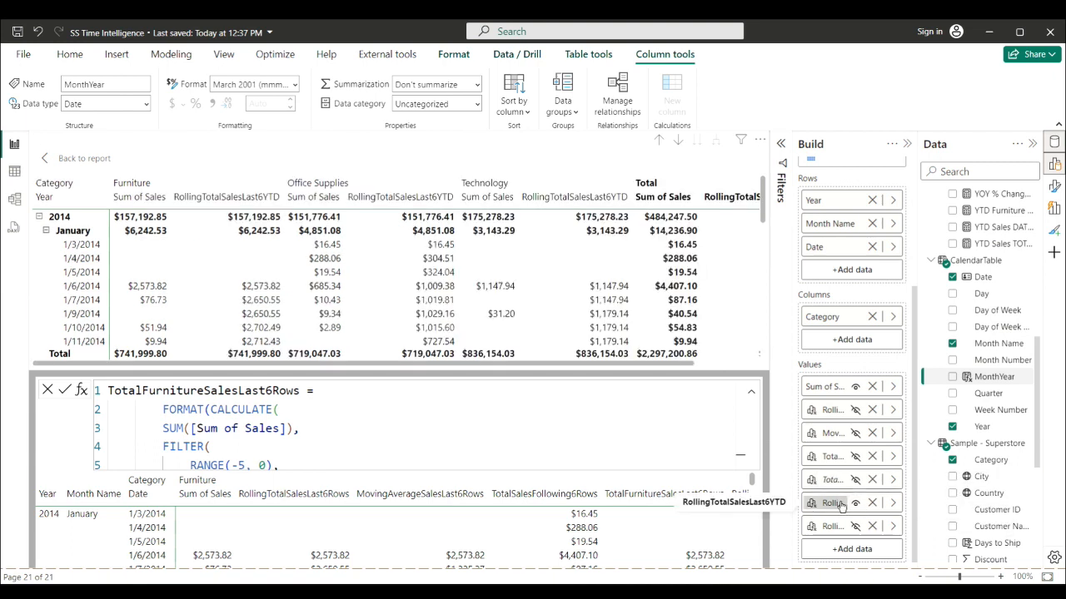
{"action": "left_click", "coordinate": [839, 504]}
{"action": "left_click", "coordinate": [955, 516]}
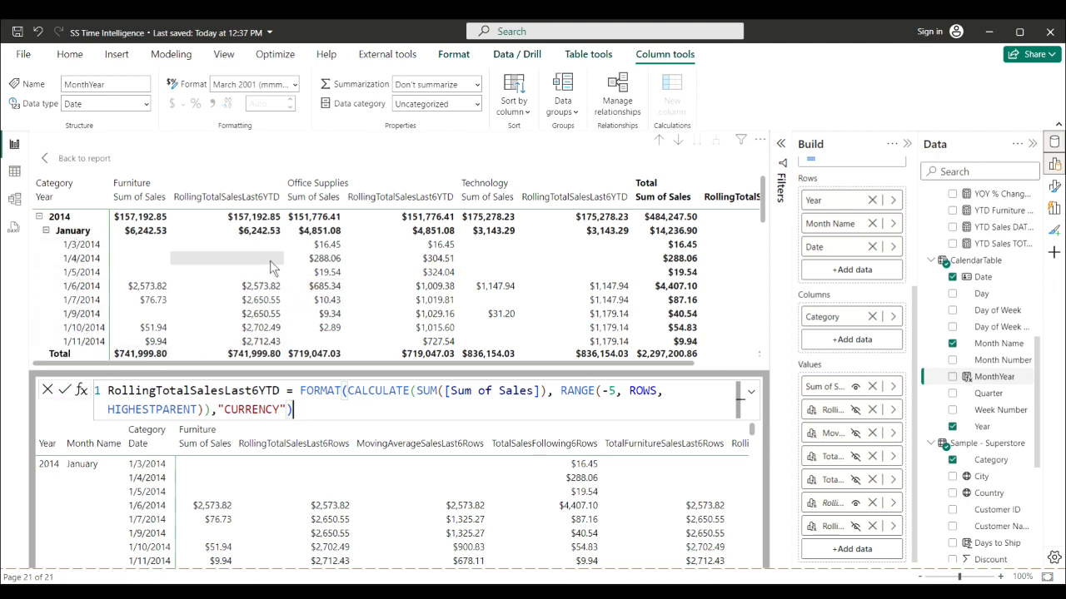
- Expand December 2014, 2015 and January 2015 in the matrix to examine the rolling totals by date across the year boundary
{"action": "scroll", "coordinate": [275, 266], "scroll_direction": "down", "scroll_amount": 3}
{"action": "scroll", "coordinate": [273, 265], "scroll_direction": "down", "scroll_amount": 15}
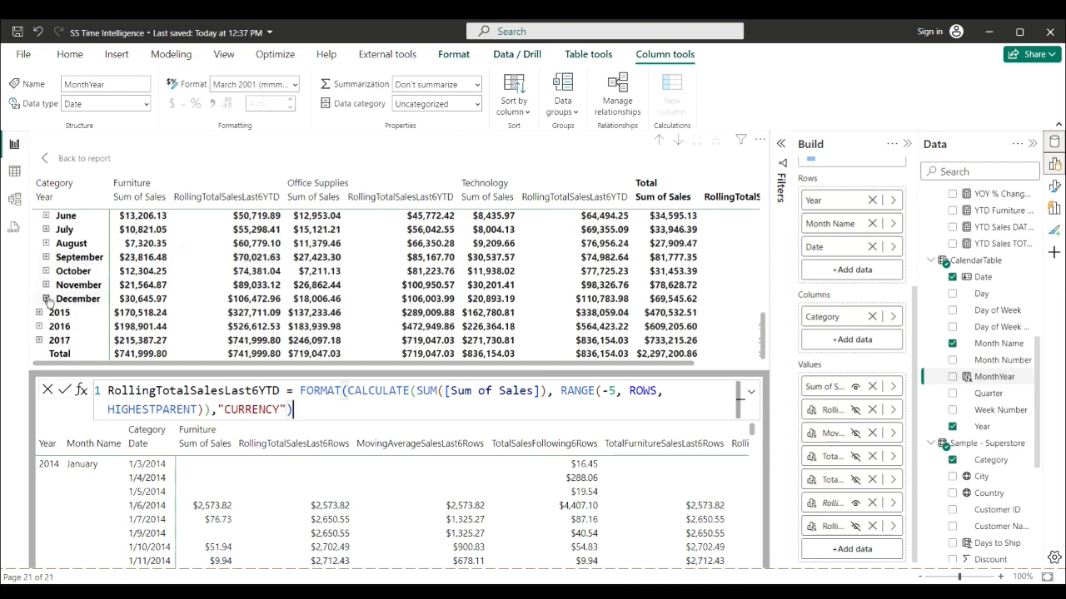
{"action": "left_click", "coordinate": [46, 300]}
{"action": "scroll", "coordinate": [167, 283], "scroll_direction": "down", "scroll_amount": 5}
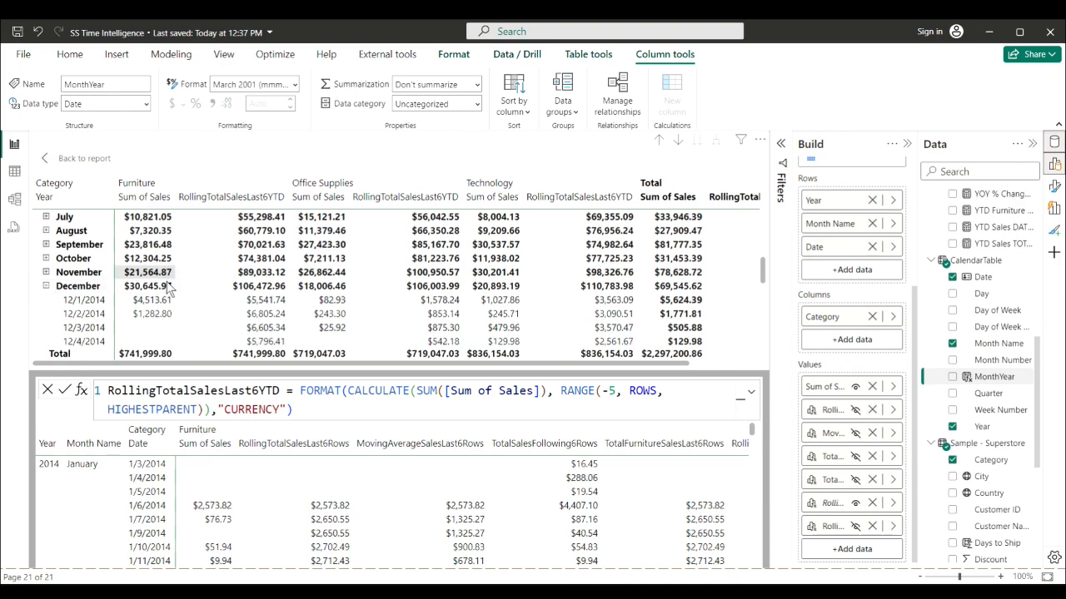
{"action": "scroll", "coordinate": [167, 283], "scroll_direction": "down", "scroll_amount": 3}
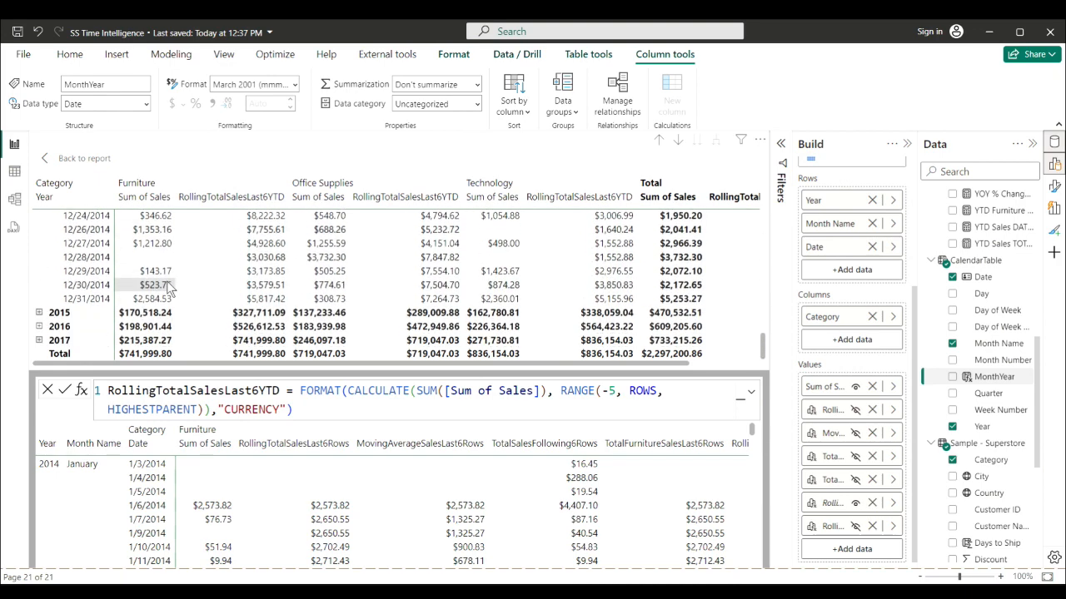
{"action": "left_click", "coordinate": [40, 313]}
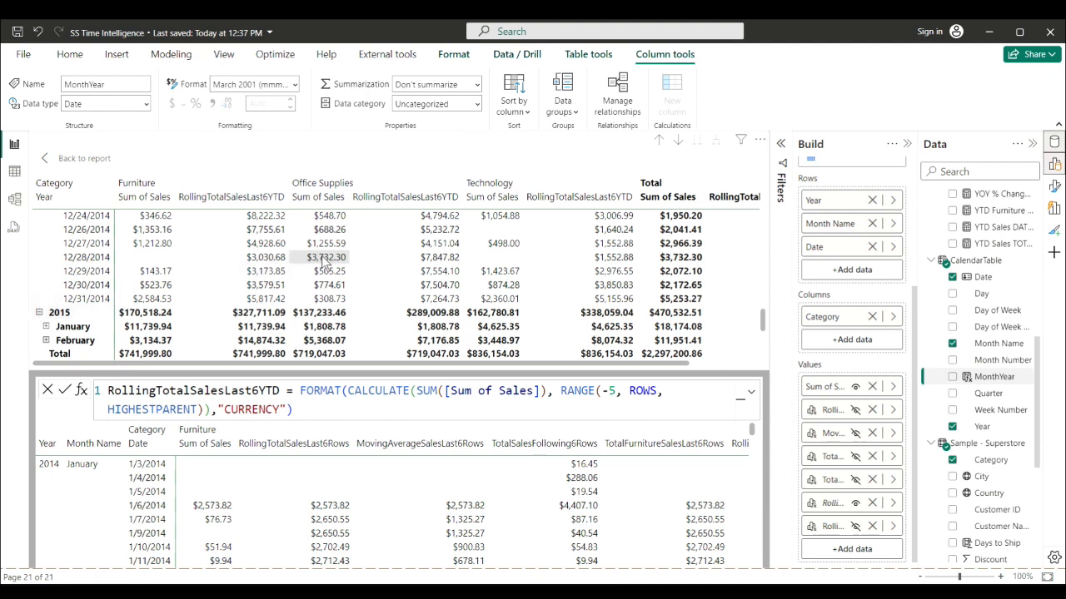
{"action": "scroll", "coordinate": [325, 261], "scroll_direction": "down", "scroll_amount": 1}
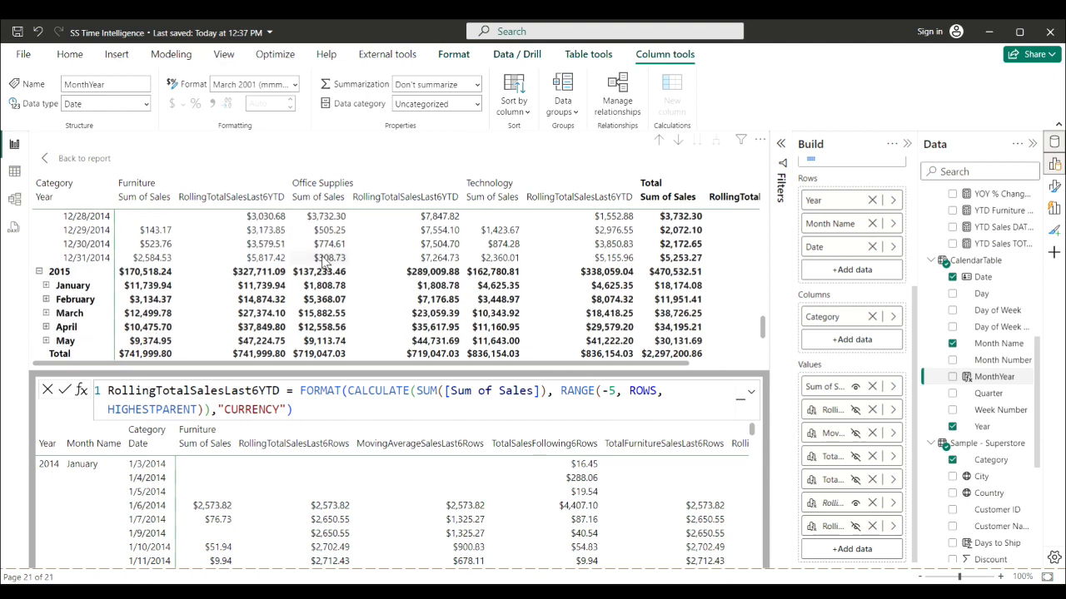
{"action": "left_click", "coordinate": [46, 287]}
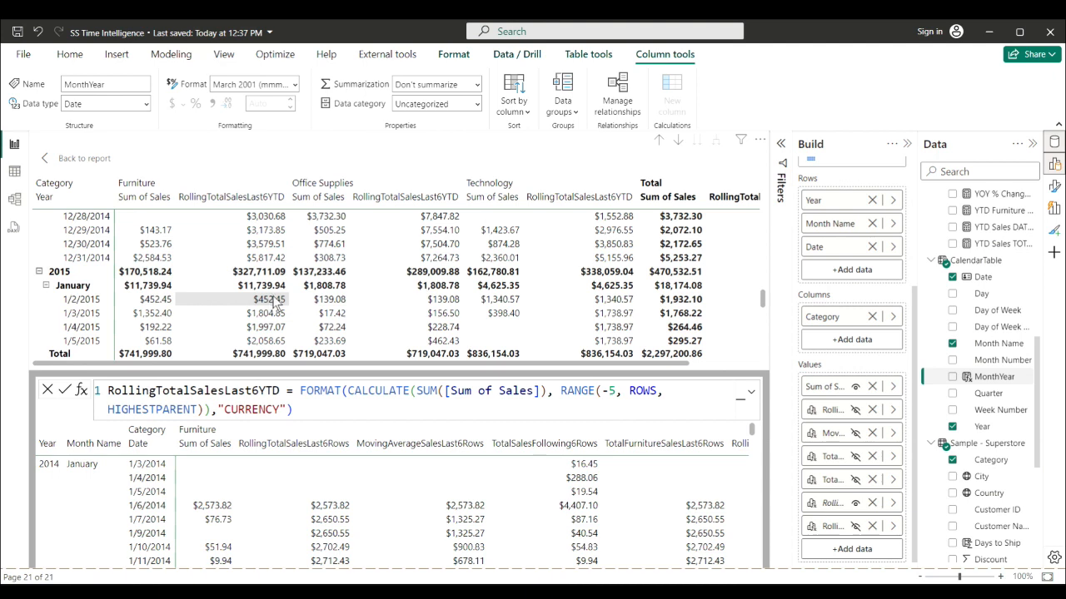
- Show RollingTotalSalesLast6MTD instead of RollingTotalSalesLast6YTD in the matrix, and commit the open formula under the former name with LOWESTPARENT as its reset argument
{"action": "left_click", "coordinate": [855, 504]}
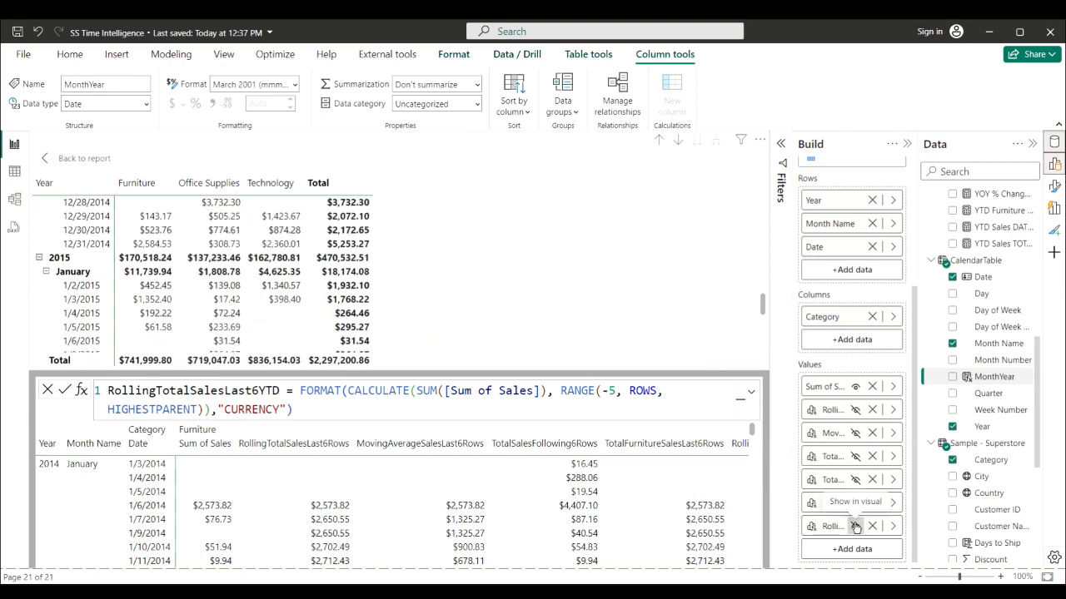
{"action": "left_click", "coordinate": [855, 527]}
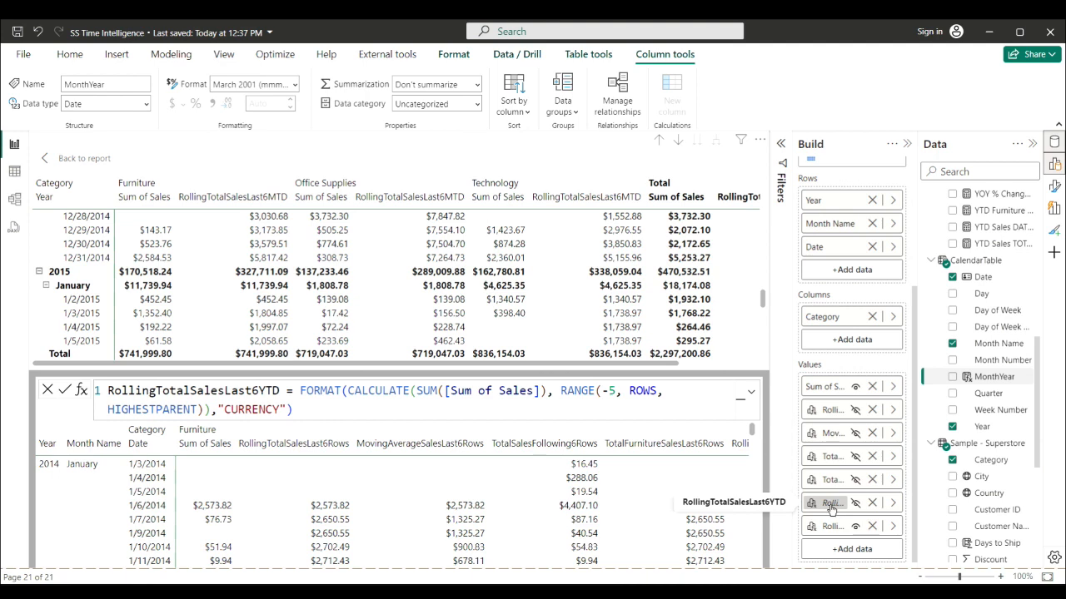
{"action": "left_click", "coordinate": [261, 390]}
{"action": "type", "text": "M"}
{"action": "left_click_drag", "start_coordinate": [108, 409], "coordinate": [155, 409]}
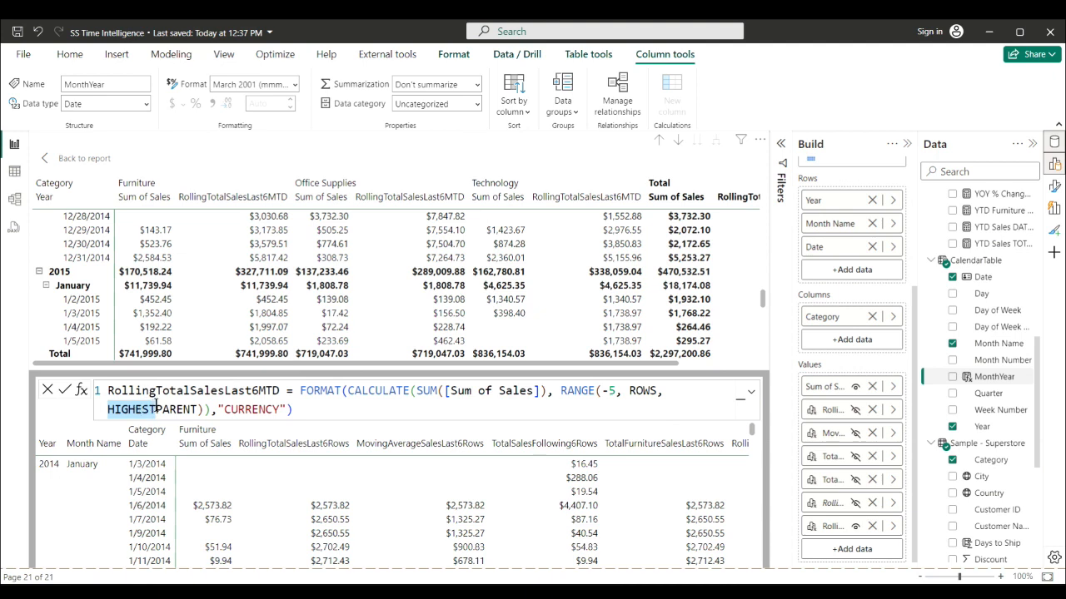
{"action": "type", "text": "Lo"}
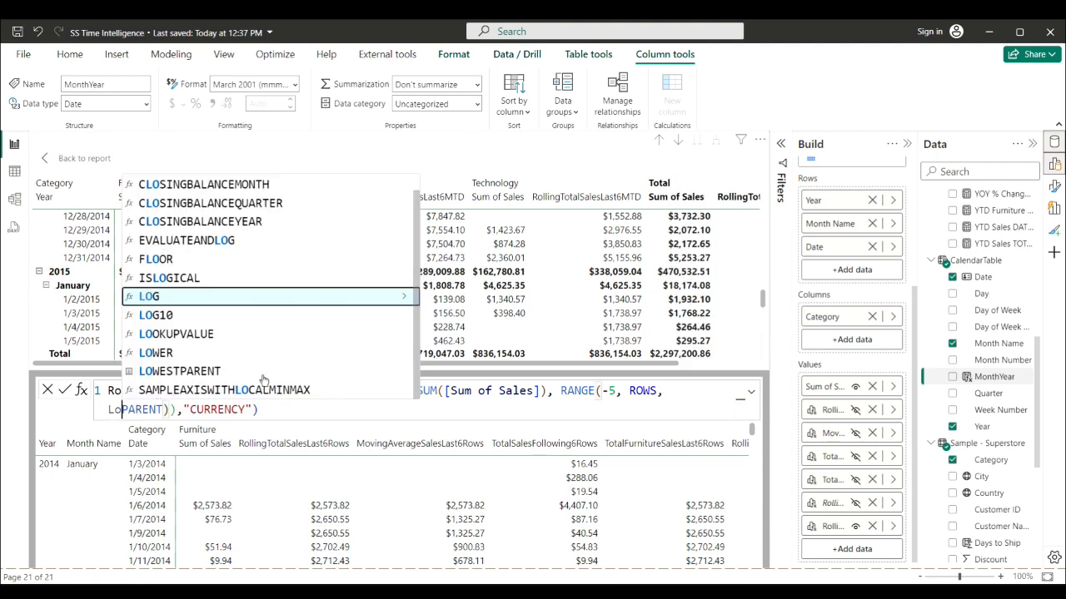
{"action": "left_click", "coordinate": [210, 373]}
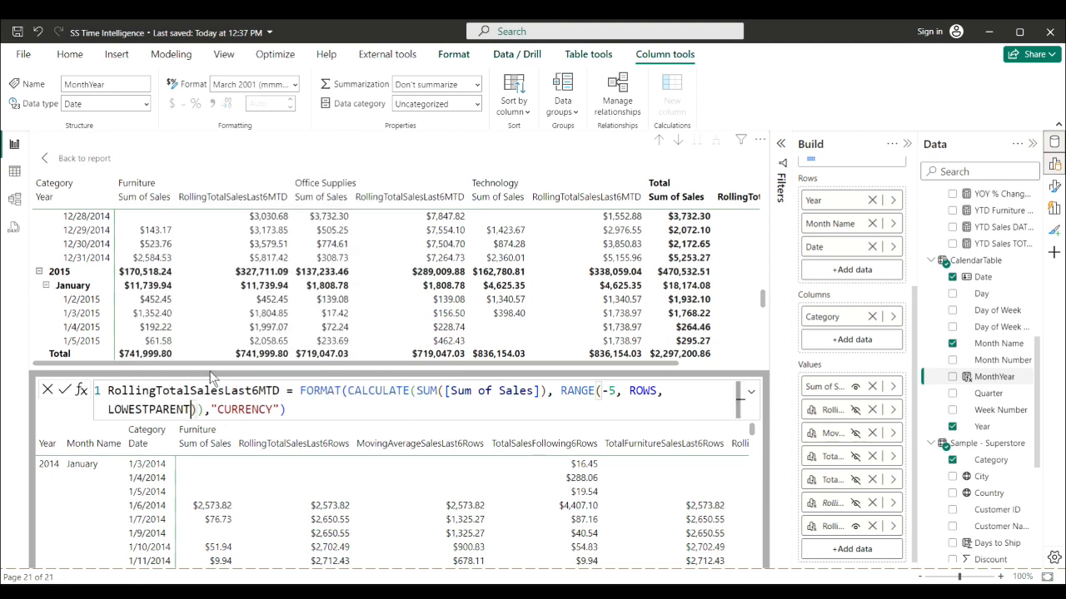
{"action": "left_click", "coordinate": [65, 391]}
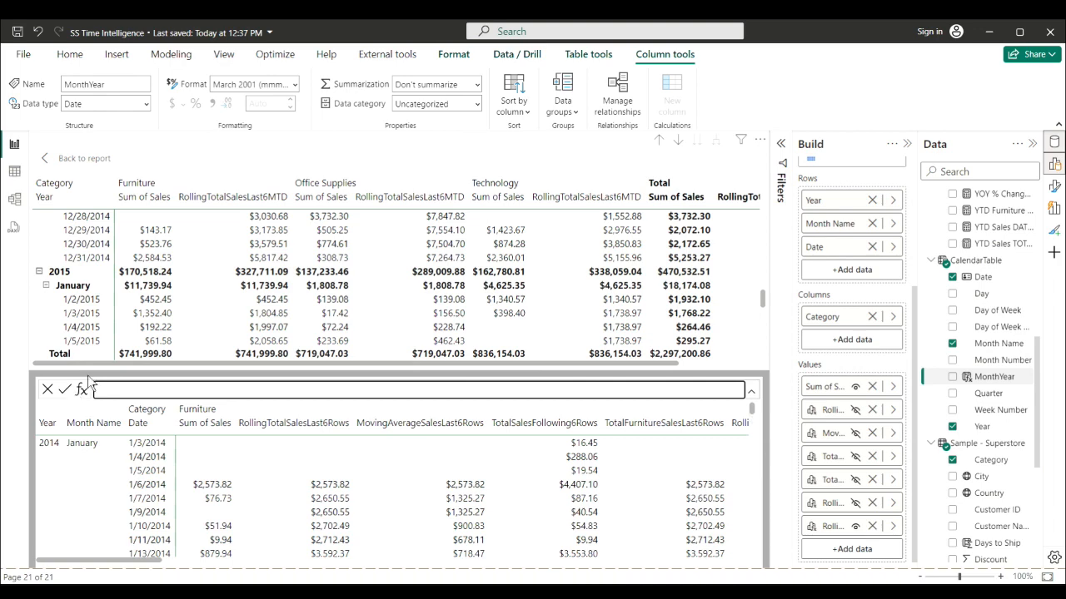
- Expand November 2014 in the matrix to examine the month-to-date rolling totals by date from November into December
{"action": "scroll", "coordinate": [207, 307], "scroll_direction": "up", "scroll_amount": 2}
{"action": "scroll", "coordinate": [205, 303], "scroll_direction": "up", "scroll_amount": 7}
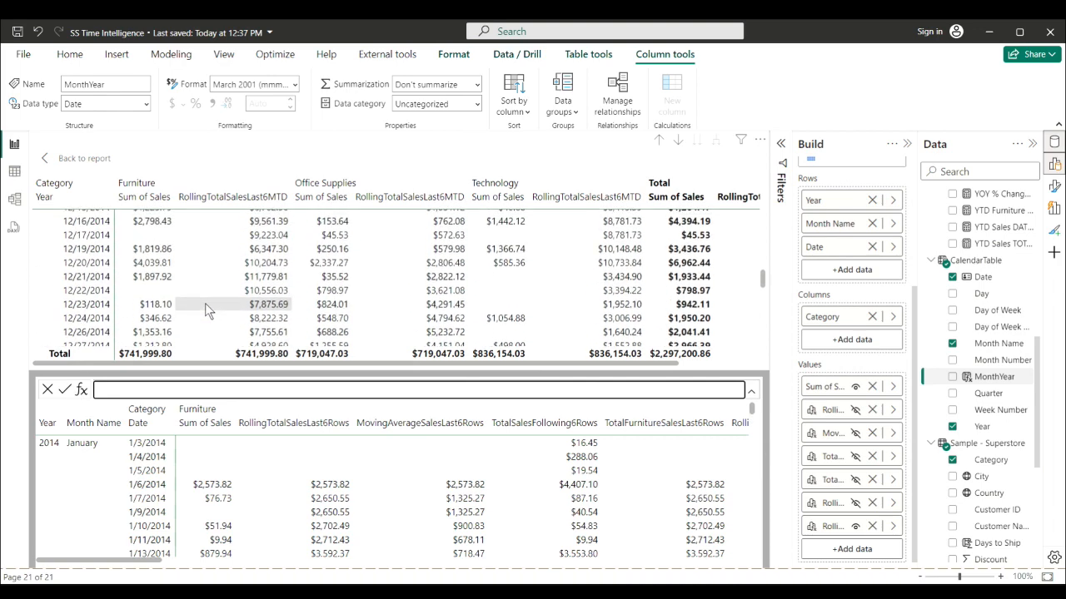
{"action": "scroll", "coordinate": [204, 303], "scroll_direction": "up", "scroll_amount": 1}
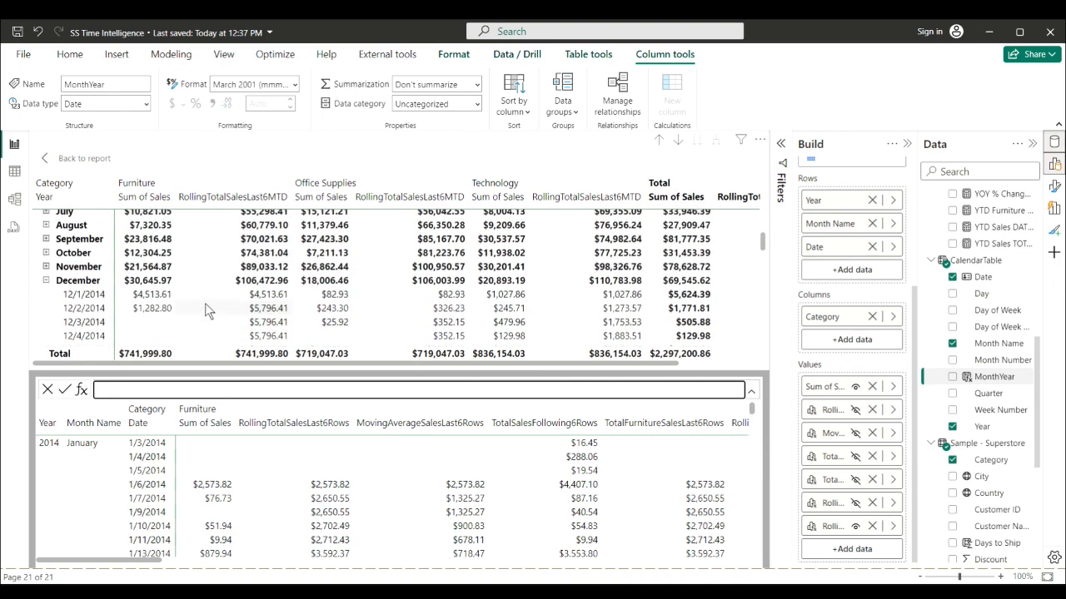
{"action": "left_click", "coordinate": [46, 266]}
{"action": "scroll", "coordinate": [323, 295], "scroll_direction": "down", "scroll_amount": 3}
{"action": "scroll", "coordinate": [323, 296], "scroll_direction": "down", "scroll_amount": 5}
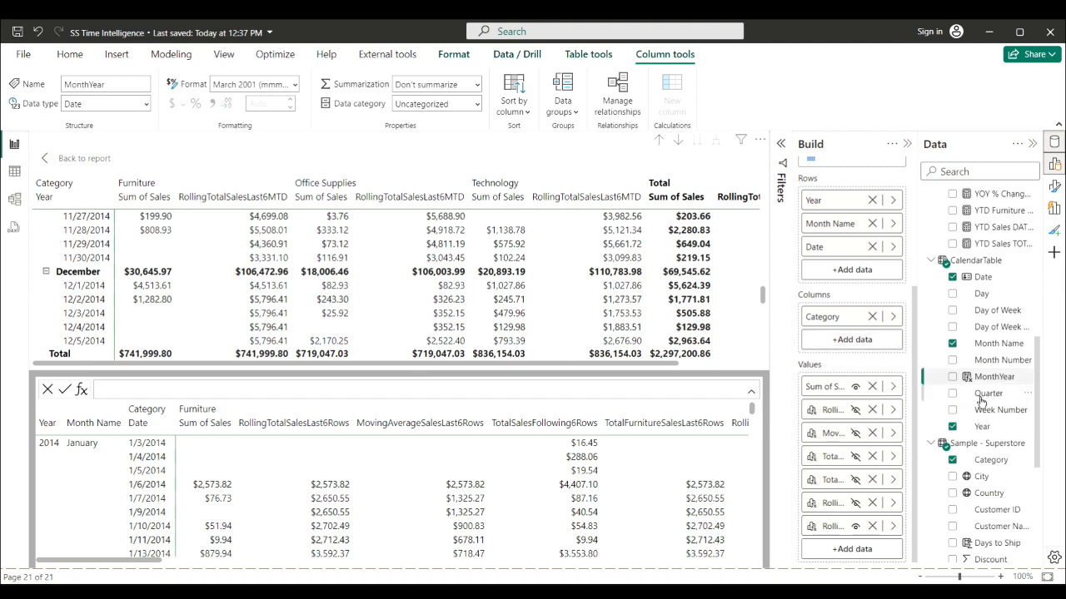
- Add Quarter between Year and Month Name in the matrix rows, and replace LOWESTPARENT with 2 in the RollingTotalSalesLast6MTD formula
{"action": "left_click_drag", "start_coordinate": [981, 401], "coordinate": [843, 219]}
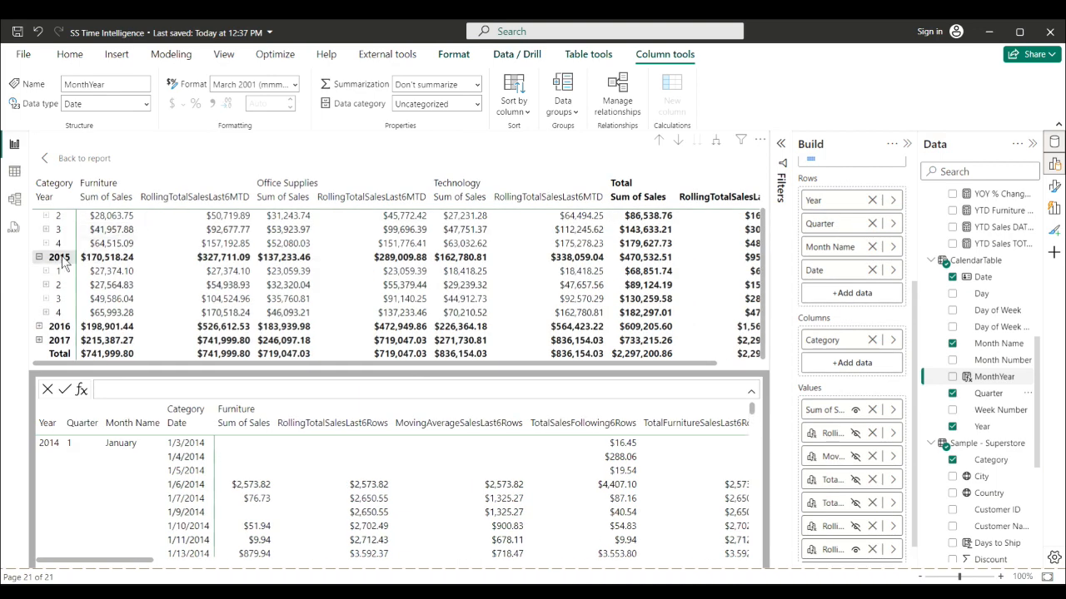
{"action": "right_click", "coordinate": [833, 551]}
{"action": "left_click", "coordinate": [880, 547]}
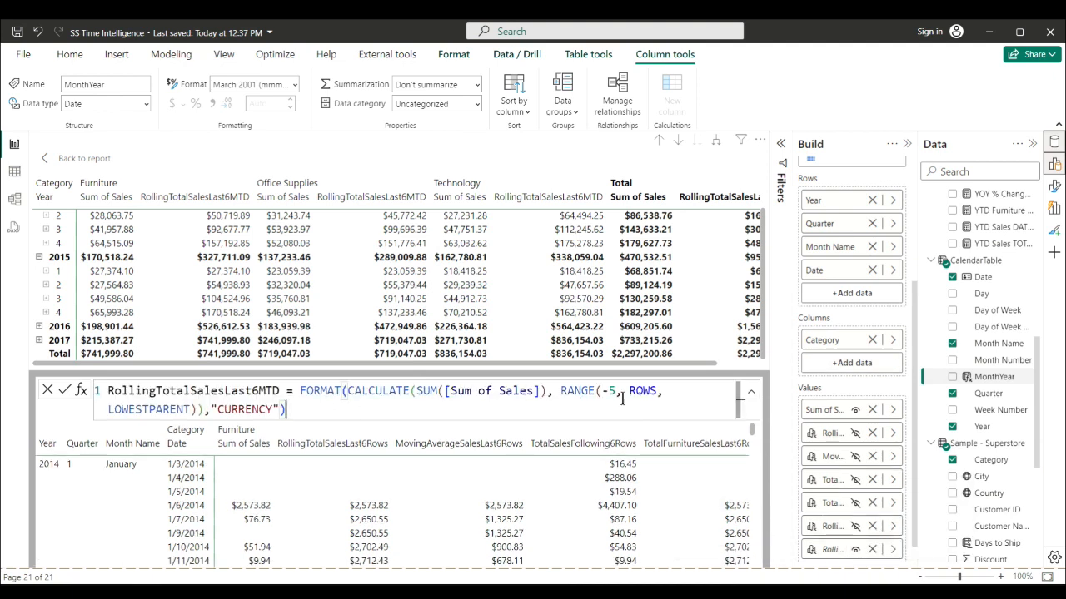
{"action": "left_click", "coordinate": [108, 409]}
{"action": "left_click_drag", "start_coordinate": [108, 409], "coordinate": [190, 409]}
{"action": "type", "text": "2"}
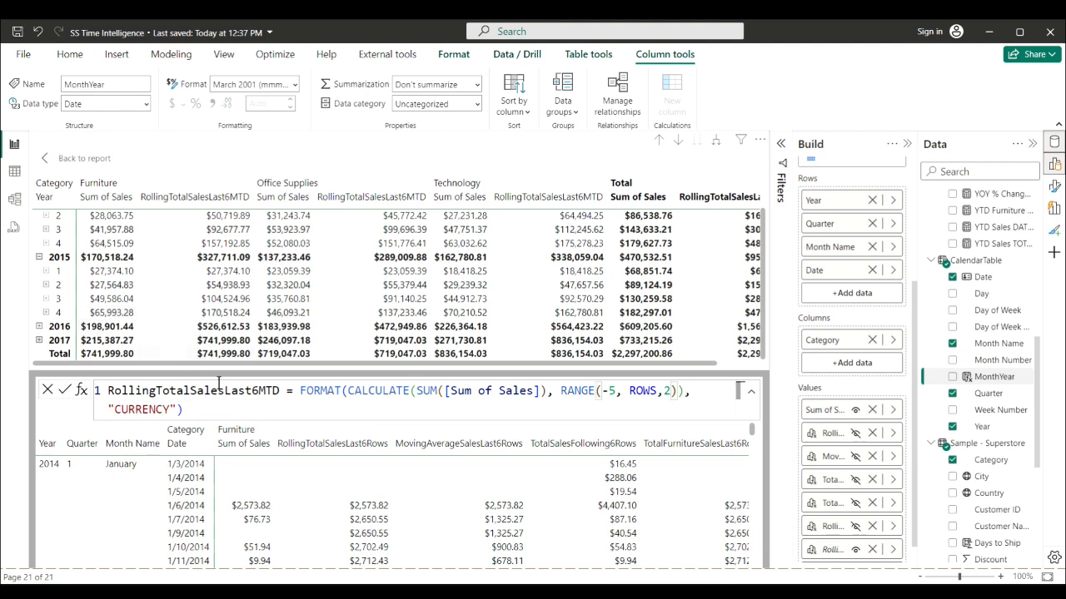
- Rename the calculation as RollingTotalSalesLast6QTD in its formula and commit it
{"action": "left_click", "coordinate": [260, 389]}
{"action": "left_click", "coordinate": [266, 390]}
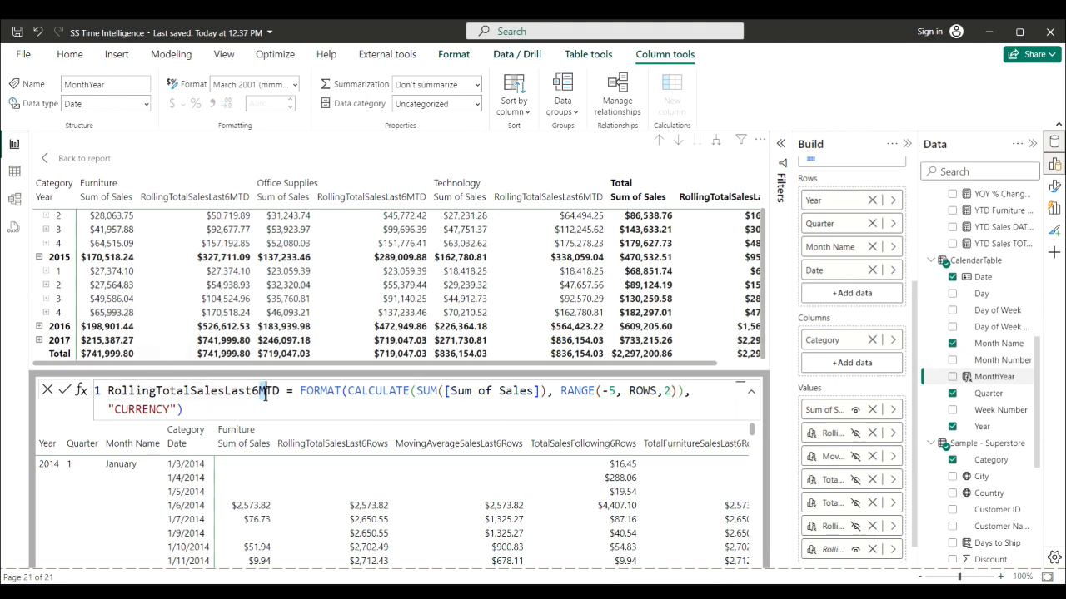
{"action": "type", "text": "Q"}
{"action": "left_click", "coordinate": [65, 390]}
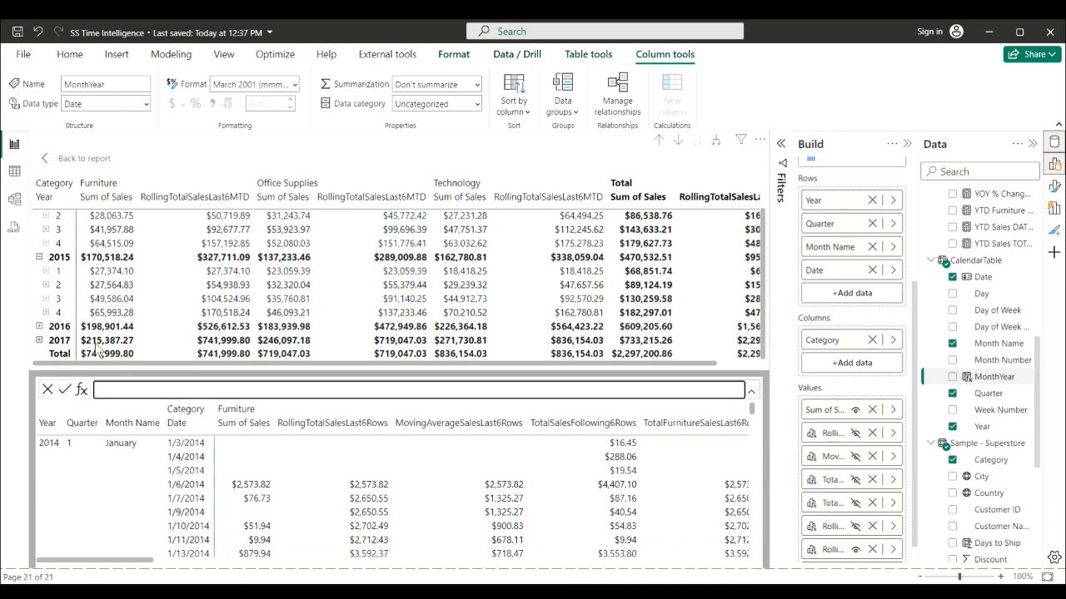
- Expand quarter 1 of 2015 and its March row in the matrix to examine the quarter-to-date rolling totals by date through March
{"action": "left_click", "coordinate": [46, 272]}
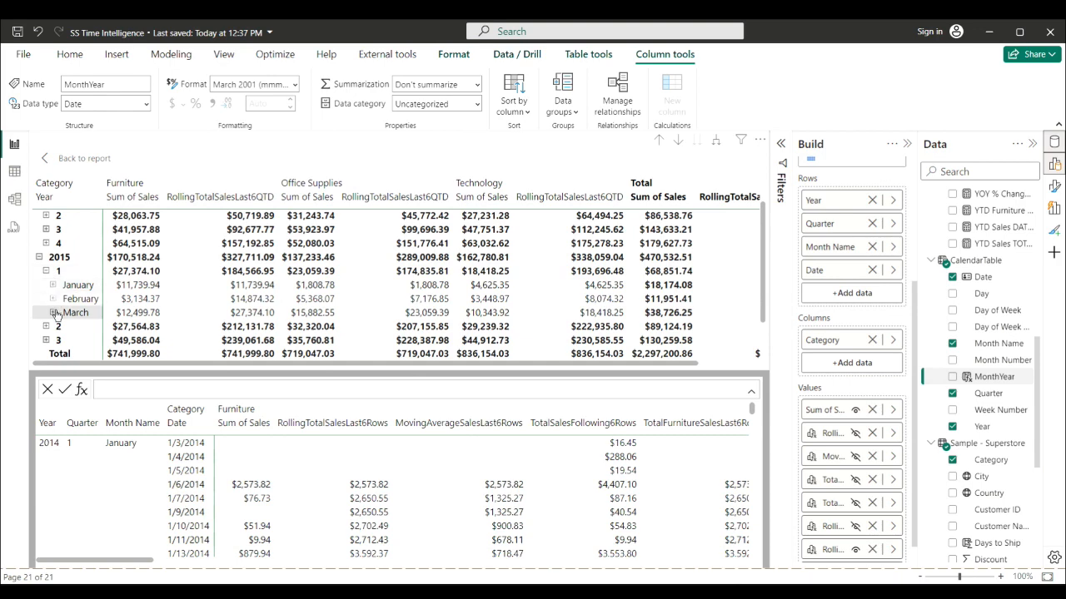
{"action": "left_click", "coordinate": [53, 313]}
{"action": "scroll", "coordinate": [250, 304], "scroll_direction": "down", "scroll_amount": 5}
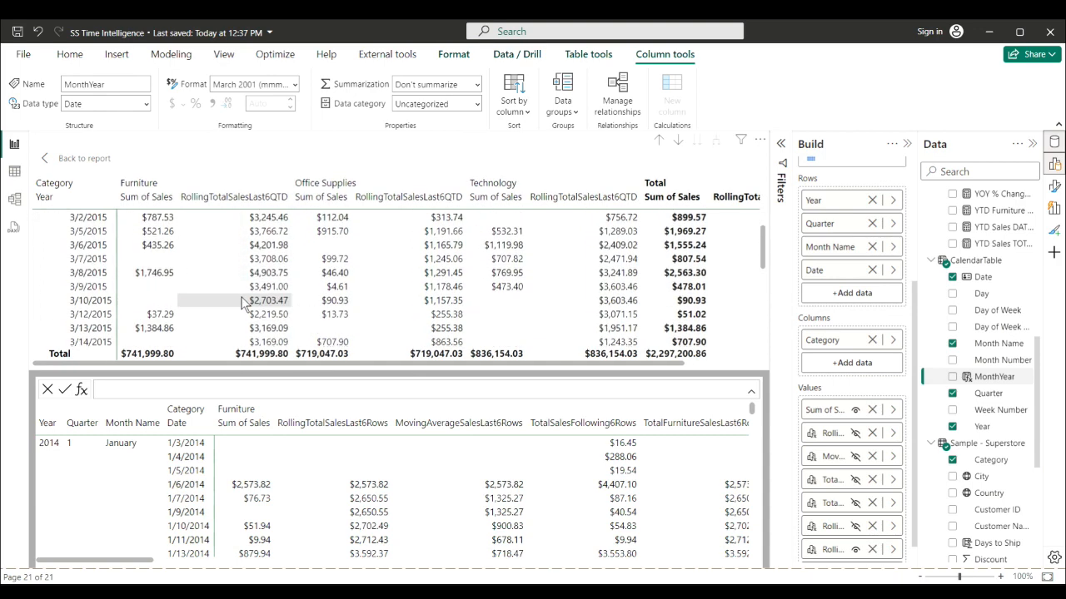
{"action": "scroll", "coordinate": [244, 305], "scroll_direction": "down", "scroll_amount": 5}
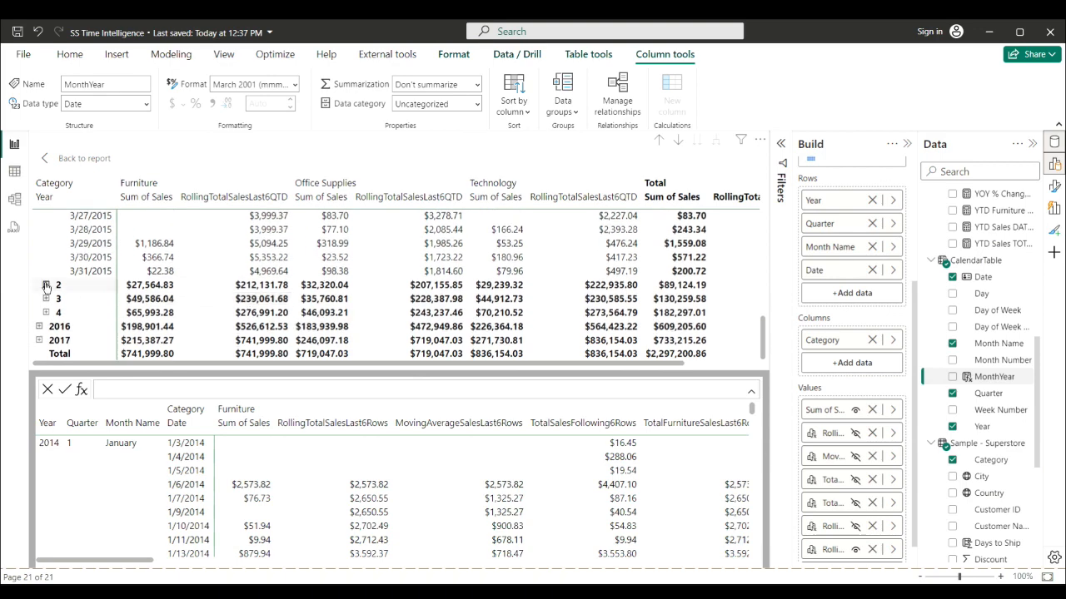
- Expand quarter 2 of 2015 and its April row in the matrix to examine the rolling totals by date at the quarter's start
{"action": "left_click", "coordinate": [46, 285]}
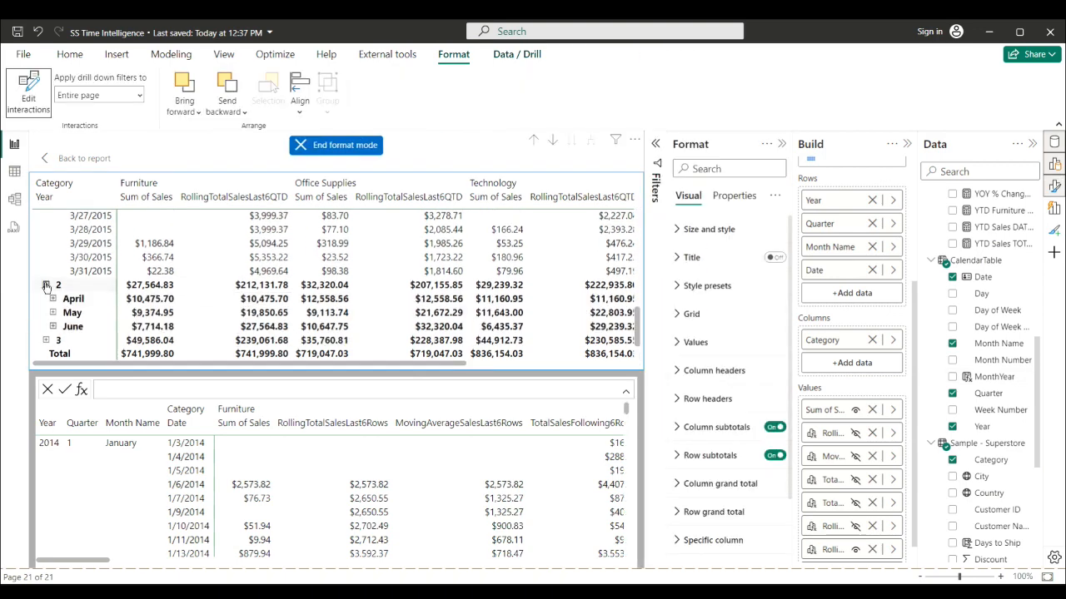
{"action": "left_click", "coordinate": [53, 299]}
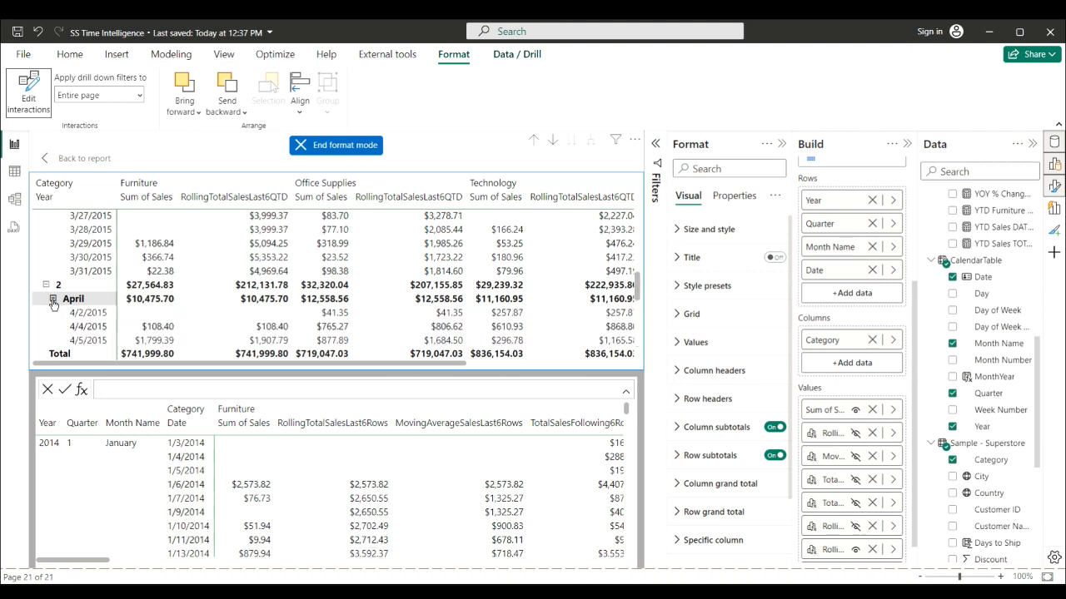
{"action": "scroll", "coordinate": [260, 300], "scroll_direction": "down", "scroll_amount": 1}
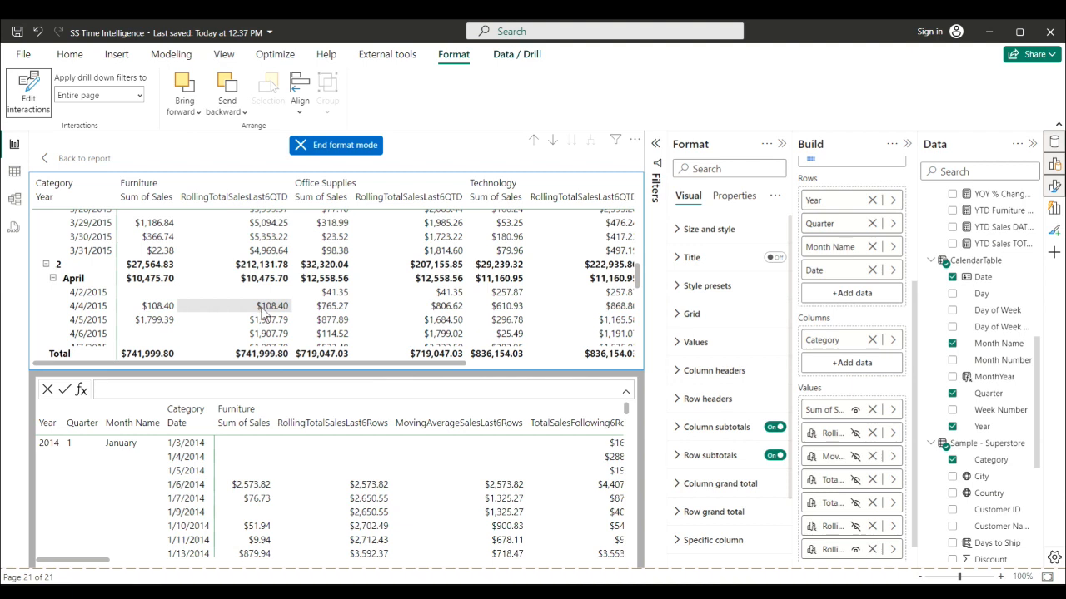
{"action": "scroll", "coordinate": [261, 310], "scroll_direction": "down", "scroll_amount": 2}
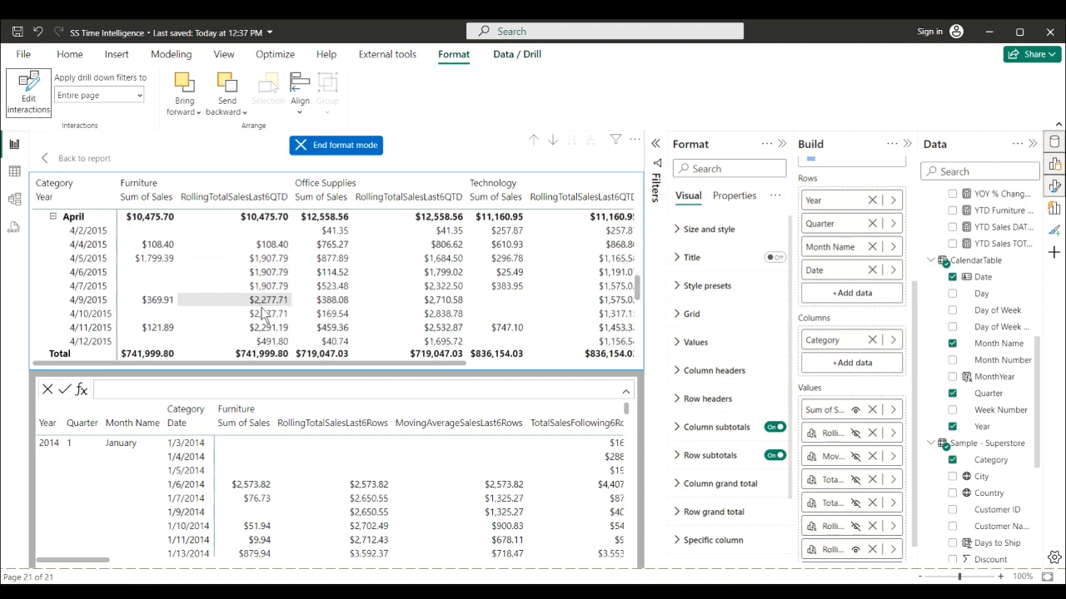
{"action": "scroll", "coordinate": [261, 309], "scroll_direction": "up", "scroll_amount": 1}
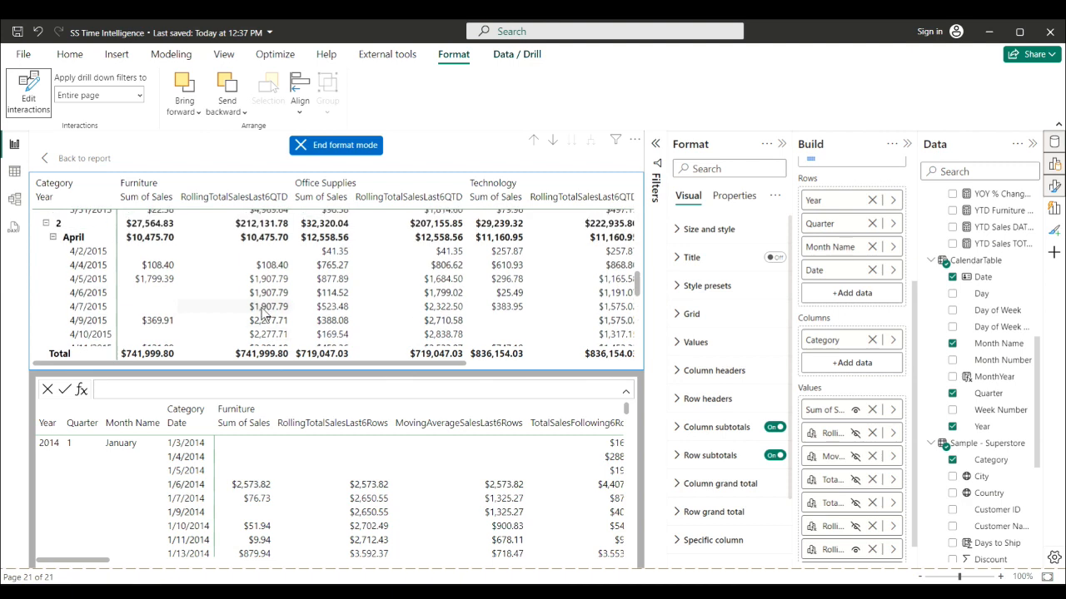